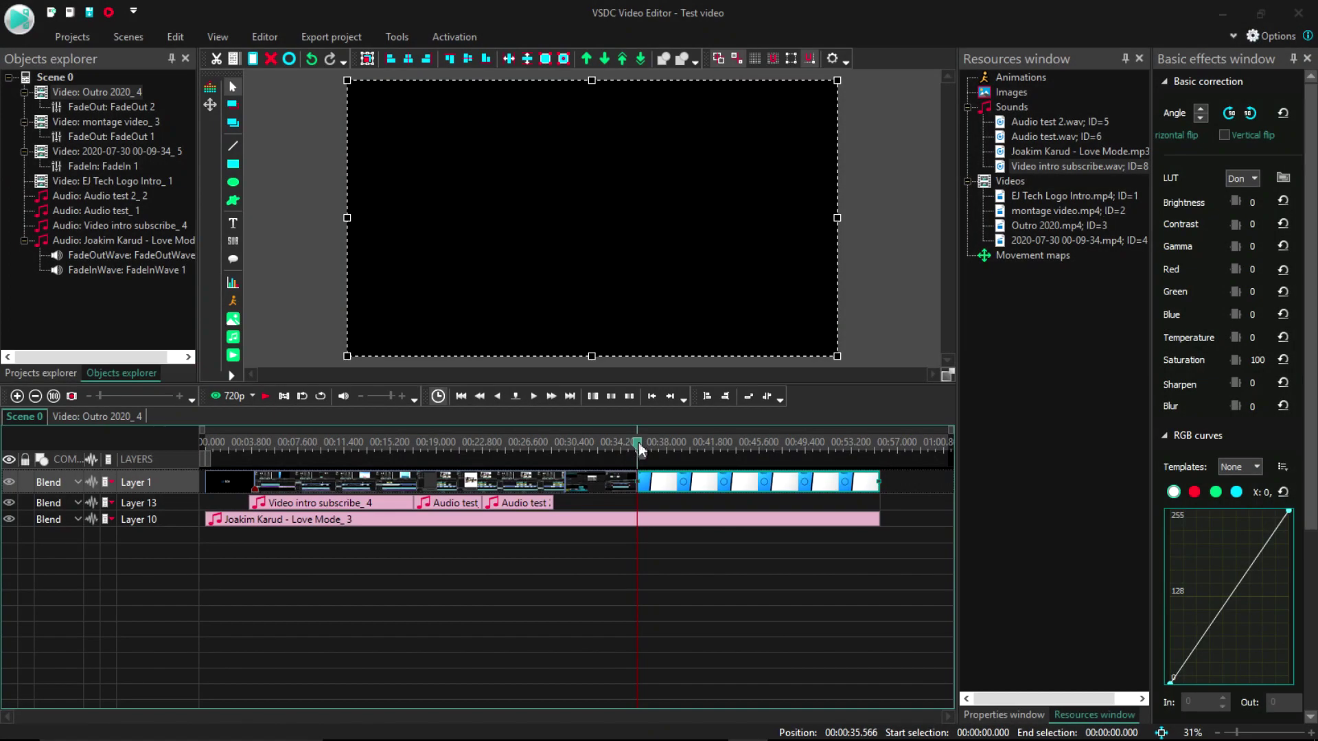
Step: Scrub the Test video timeline back to about 00:17 to preview the montage footage
drag(634, 447, 604, 448)
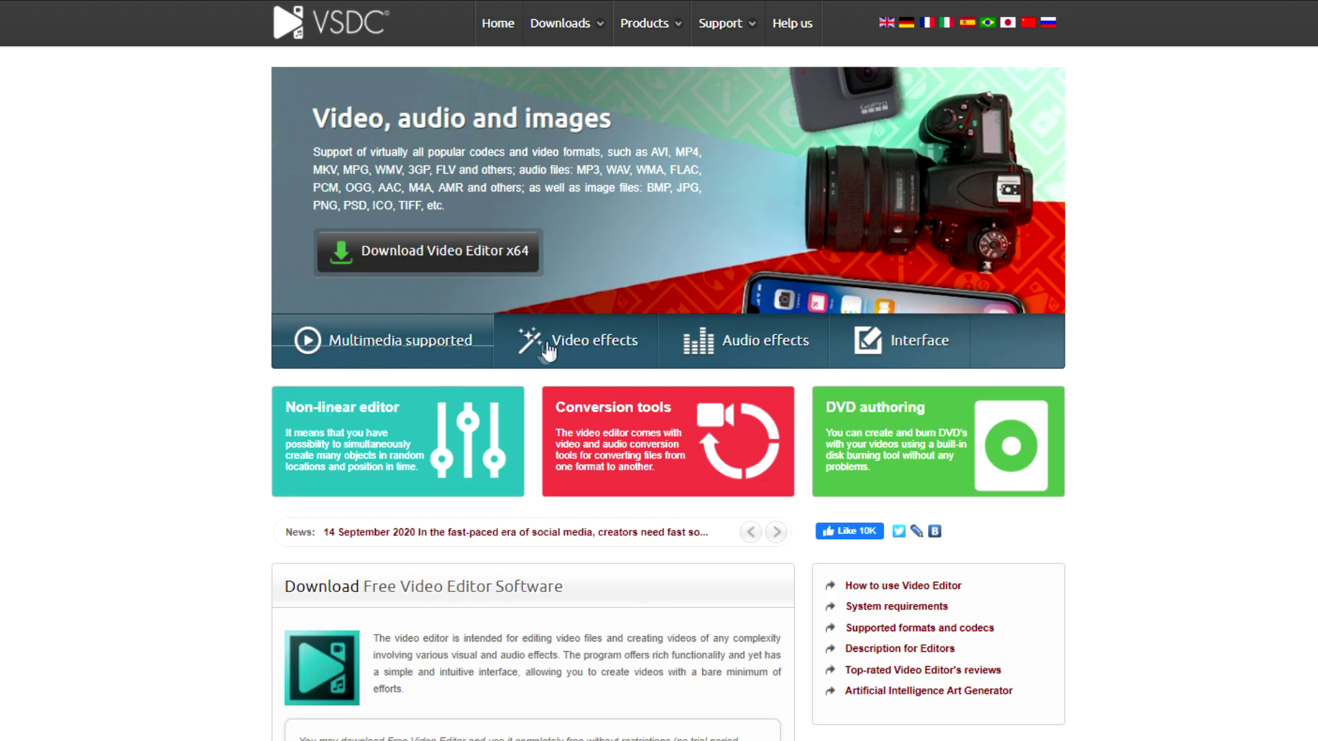
Step: Browse the Video effects, Audio effects and Interface feature slides, then scroll down the page
click(547, 347)
click(719, 347)
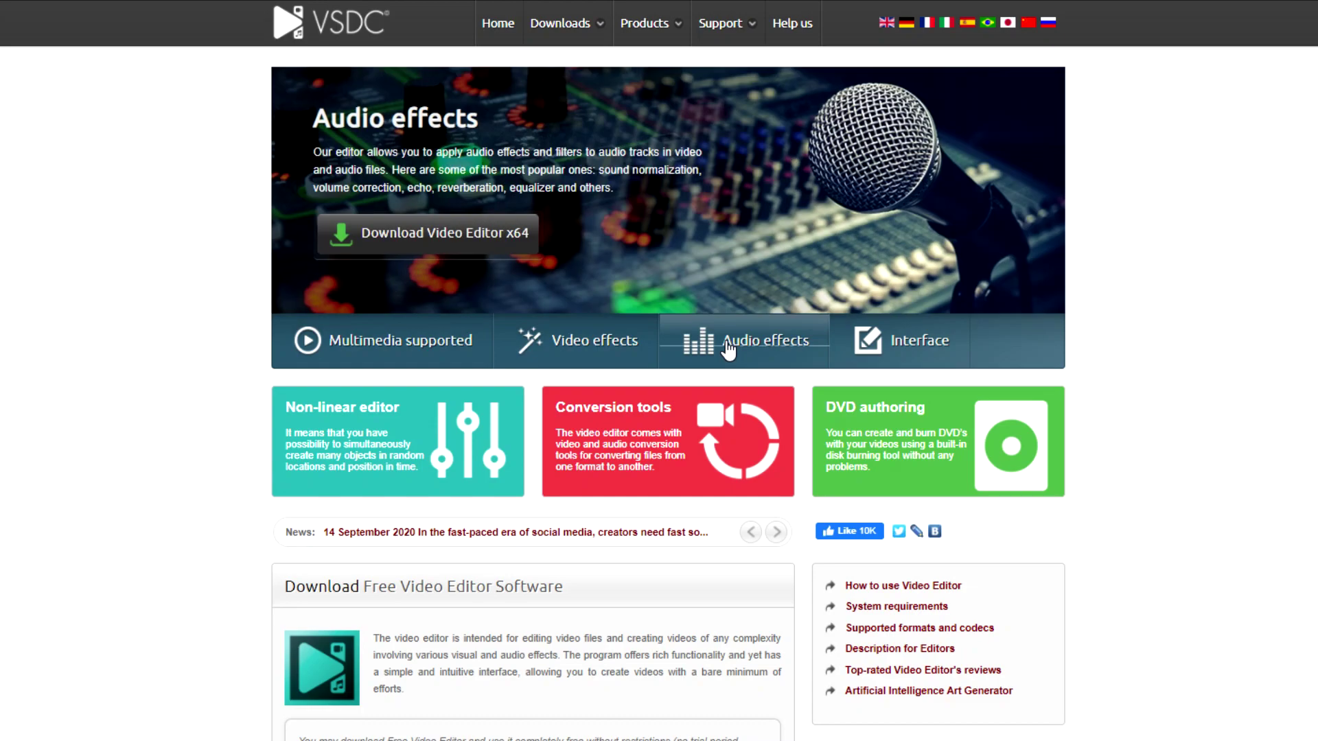
click(909, 354)
click(383, 347)
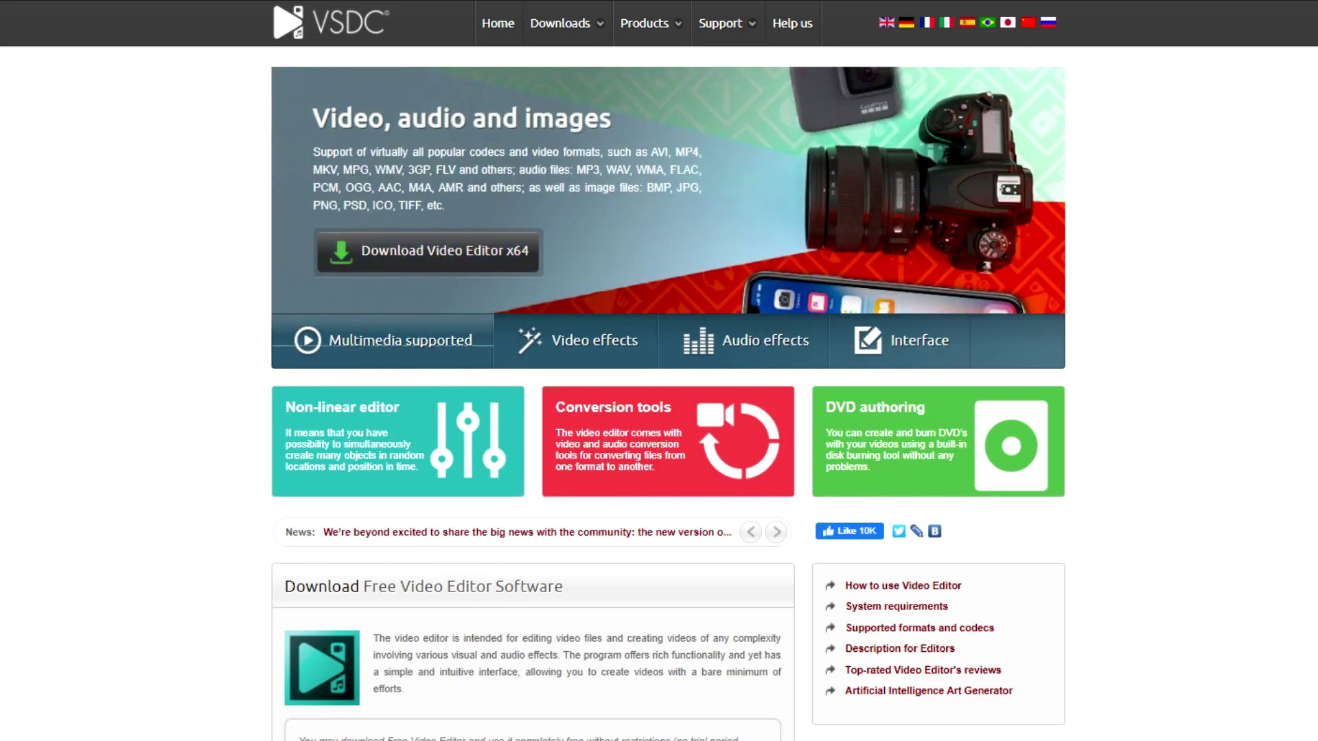
scroll(621, 431, down, 6)
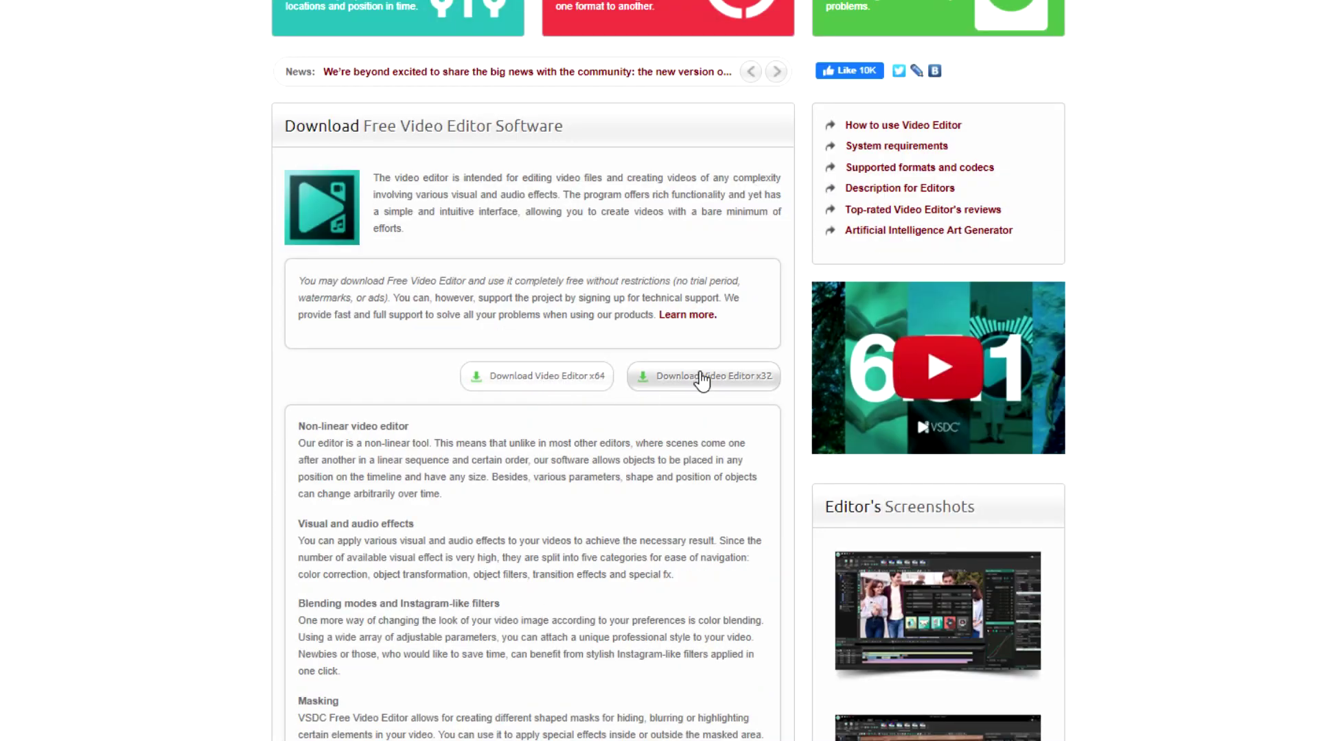
scroll(1219, 339, down, 3)
scroll(532, 370, down, 4)
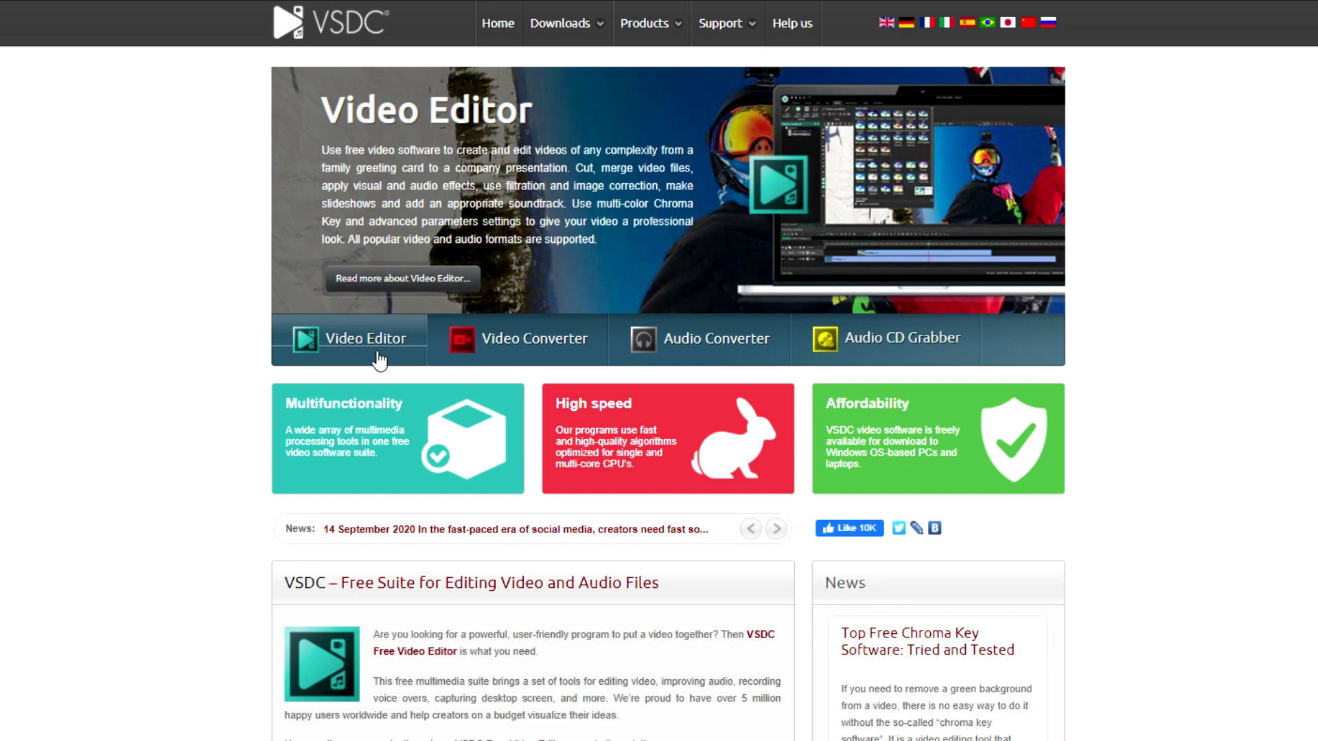
Step: Cycle through the Video Converter, Audio Converter and Audio CD Grabber banners, ending on Video Editor
click(540, 341)
click(689, 346)
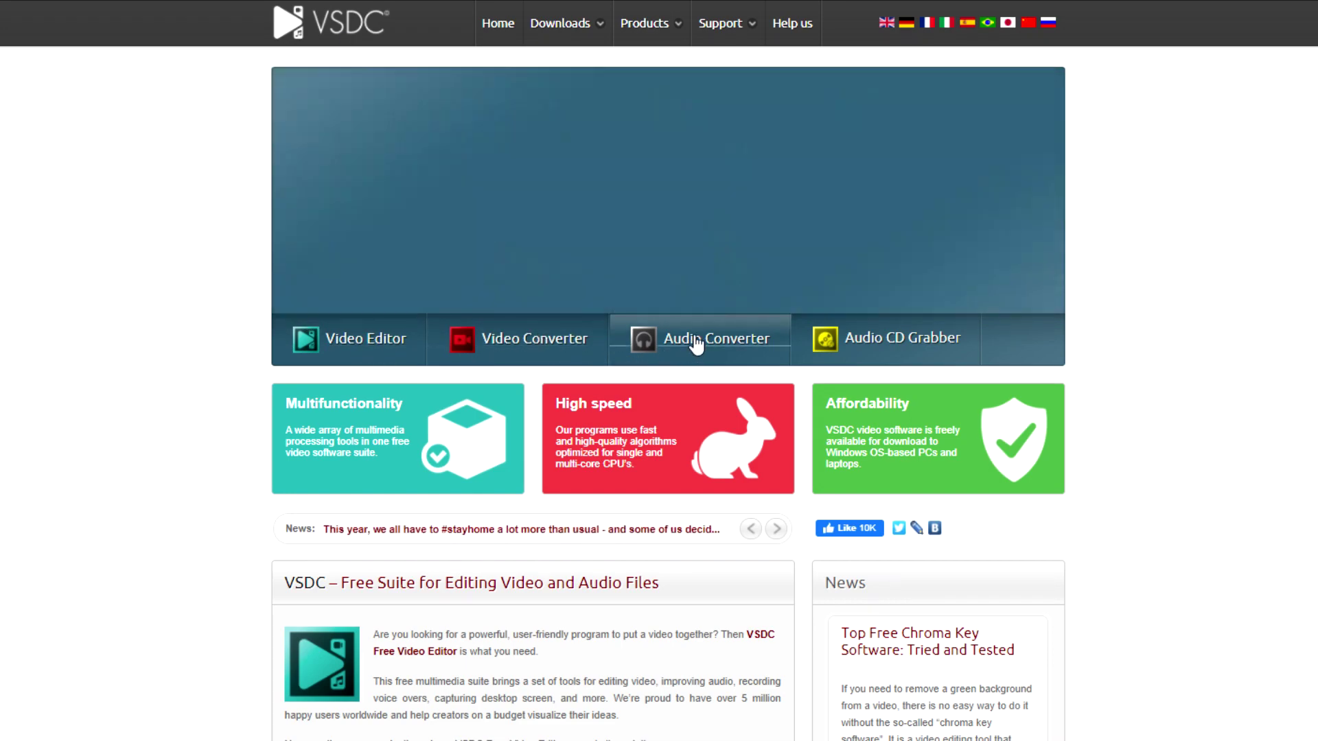
click(883, 352)
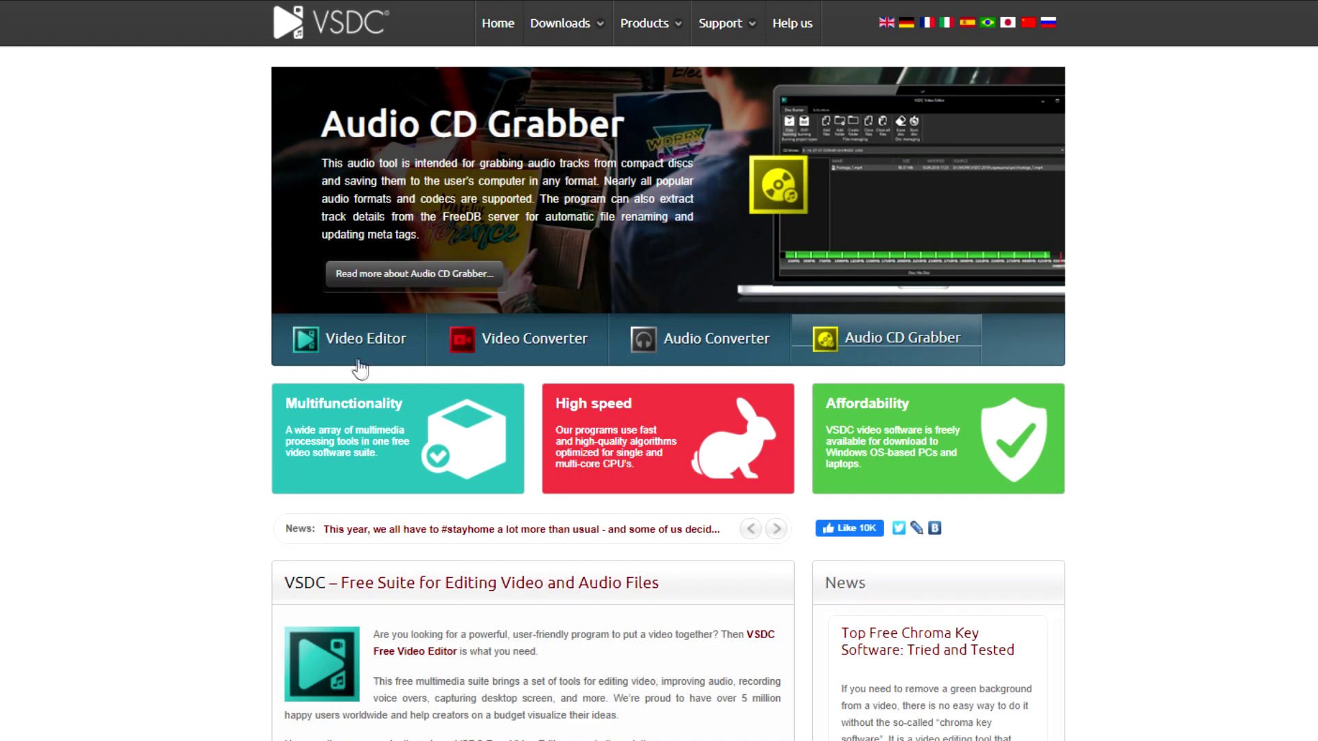
click(345, 356)
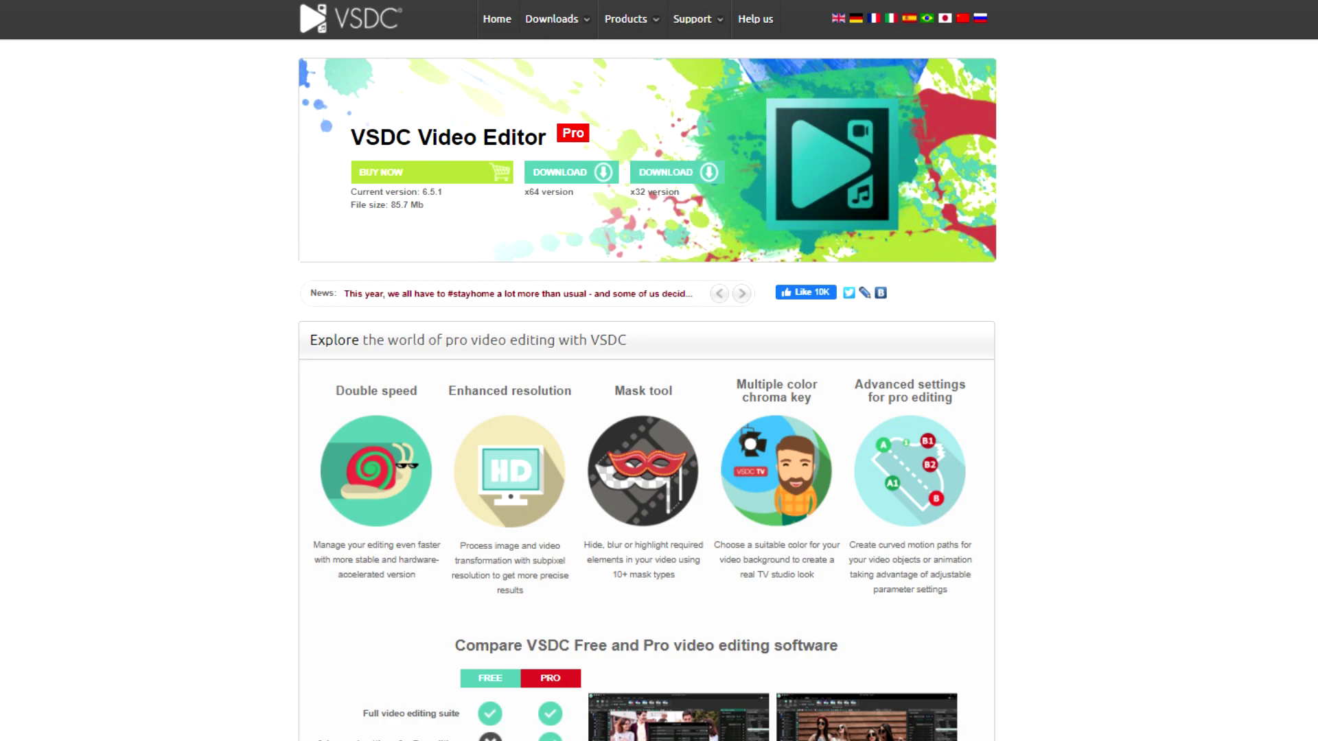
Step: Scroll down to the Free versus Pro comparison table and $19.99 price, then back to the top
scroll(659, 371, down, 5)
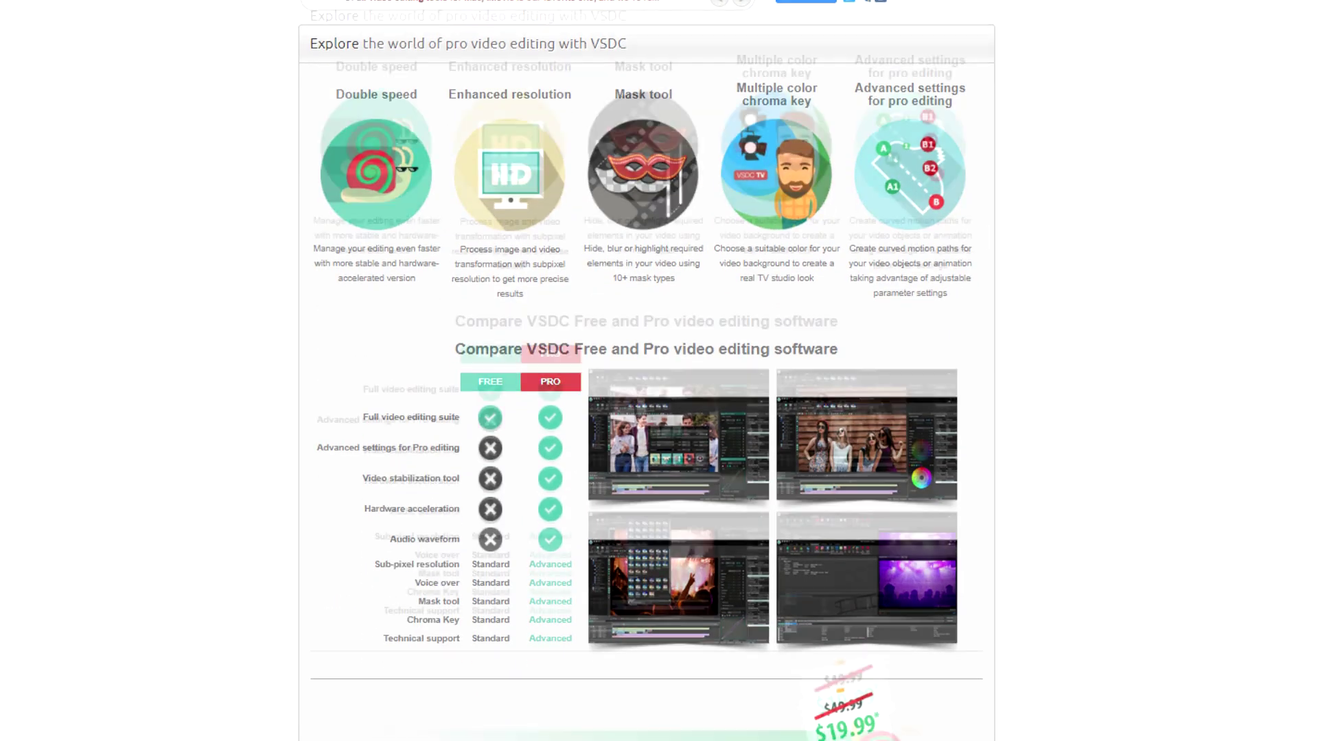
scroll(658, 371, down, 5)
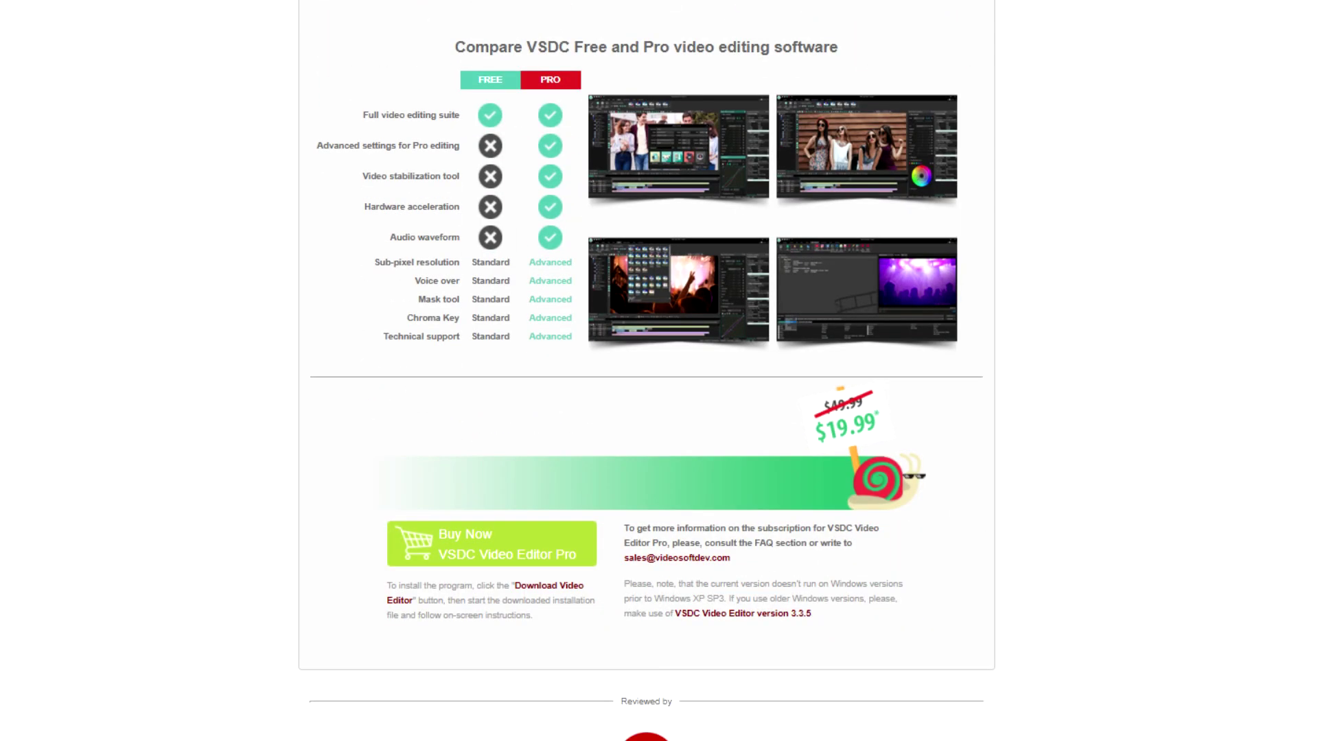
scroll(659, 371, up, 10)
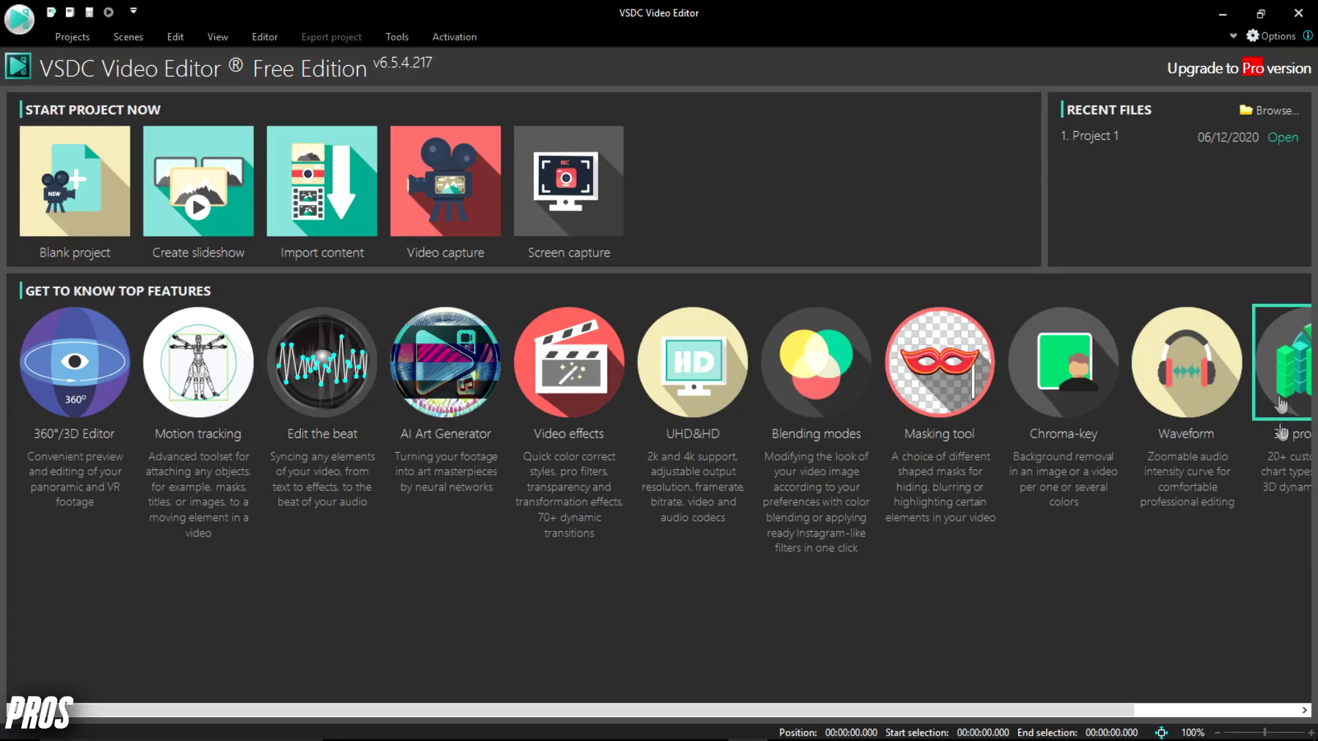
Step: Scroll the Get to know top features row right and back left
scroll(445, 707, right, 3)
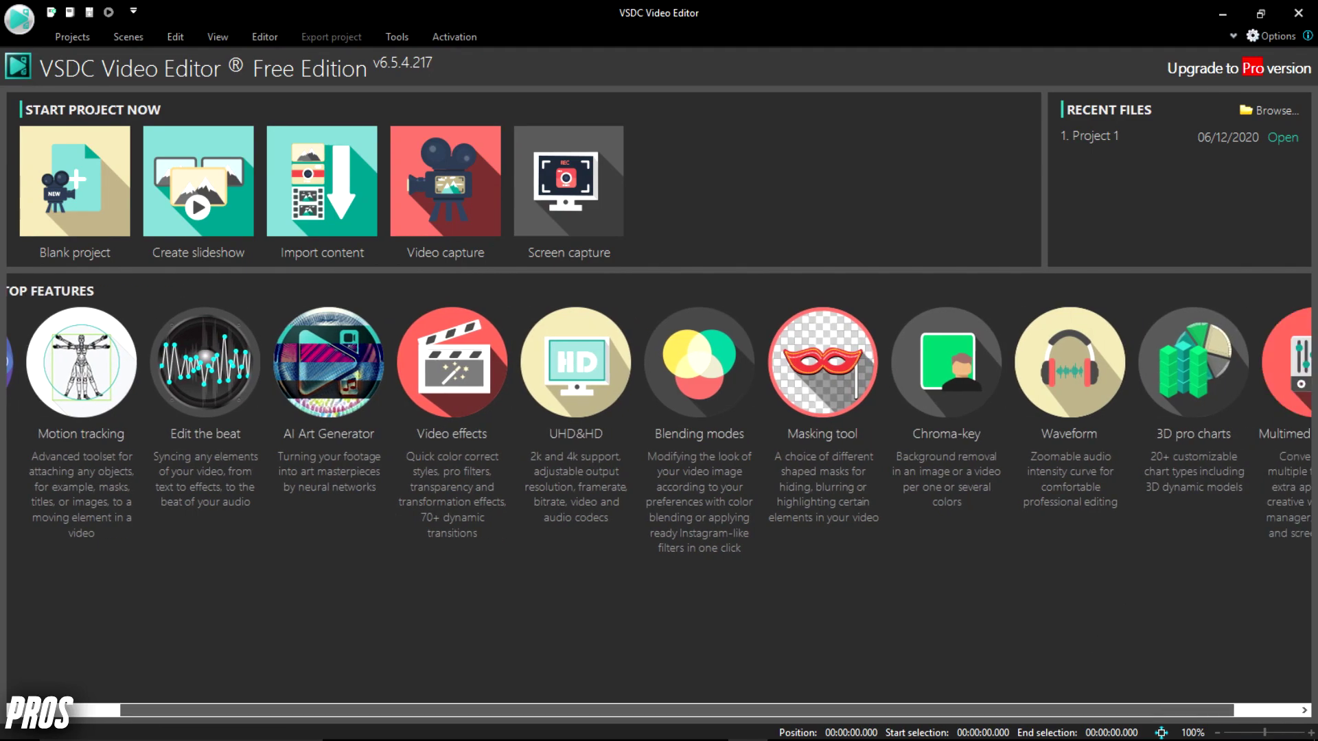
scroll(370, 647, left, 3)
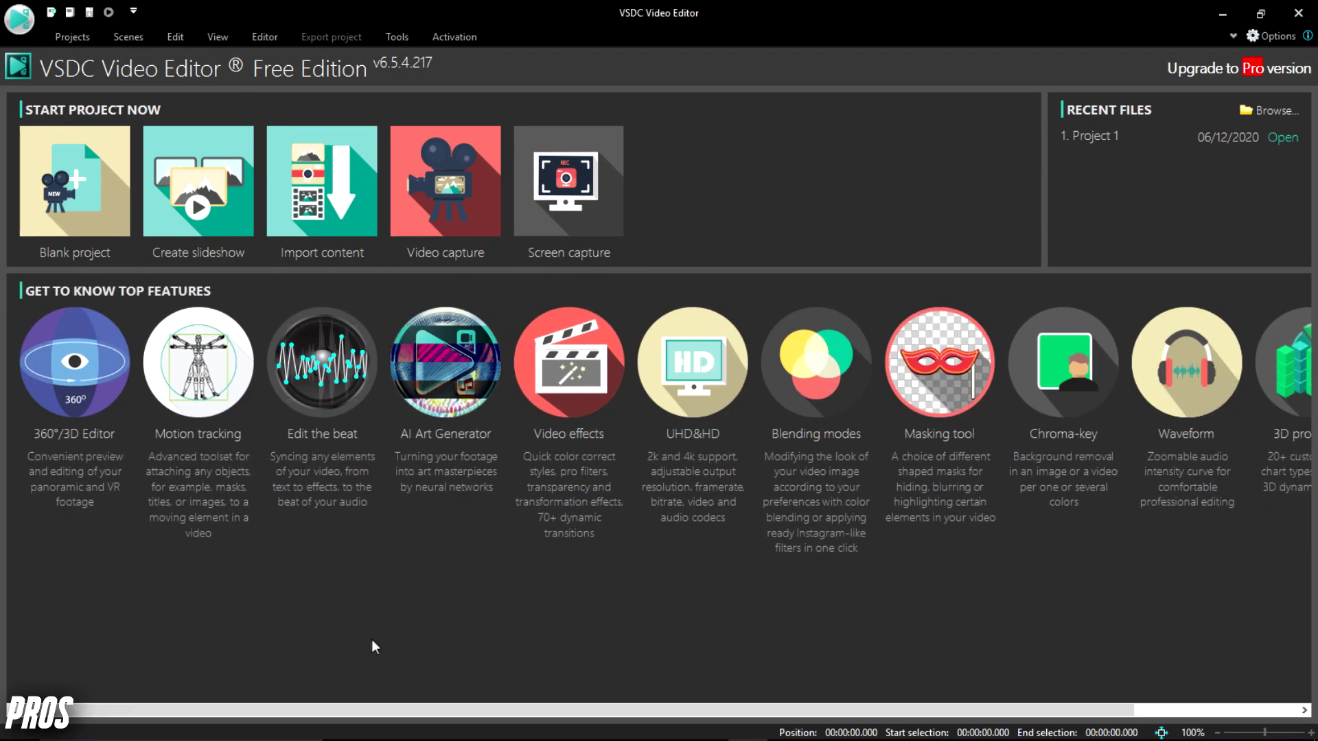
Step: Title the project 'Test video', keep Full HD 1920x1080, 30 fps and 48000 Hz, and finish
click(74, 198)
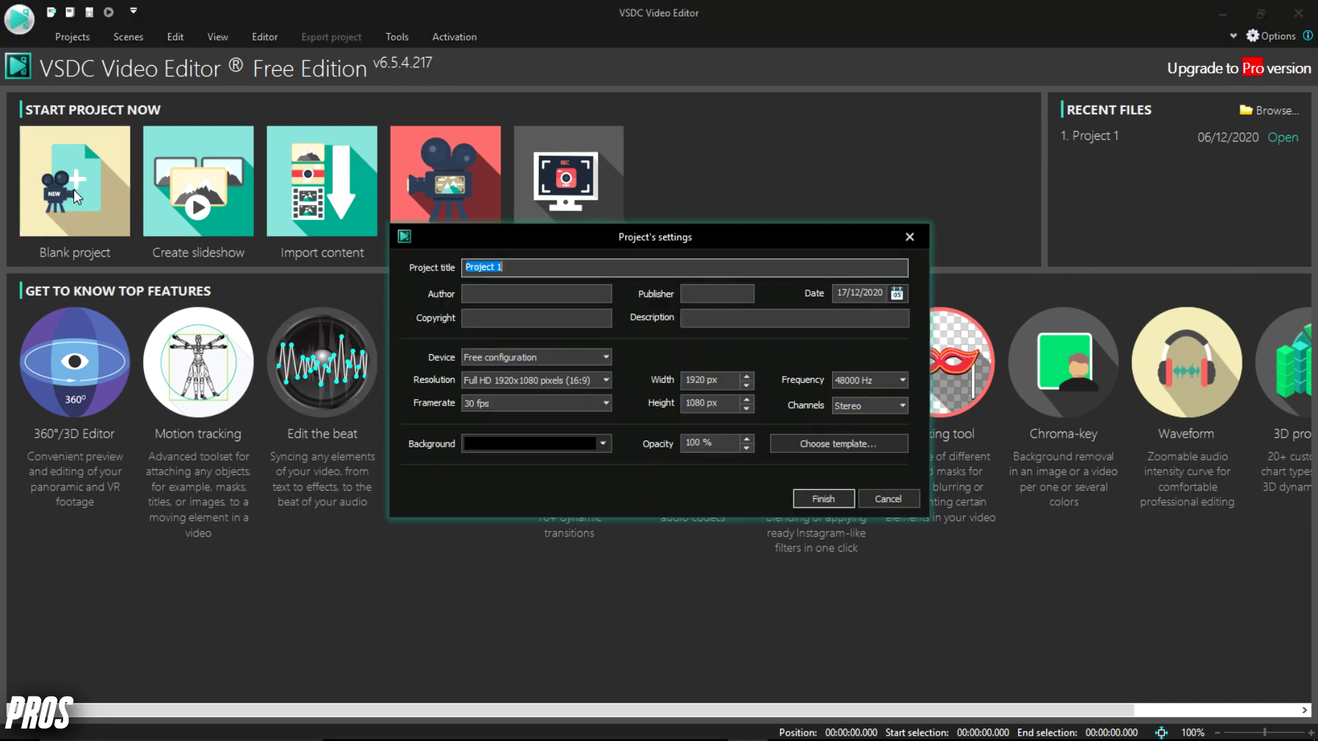
key(BackSpace)
text(Test video)
click(562, 381)
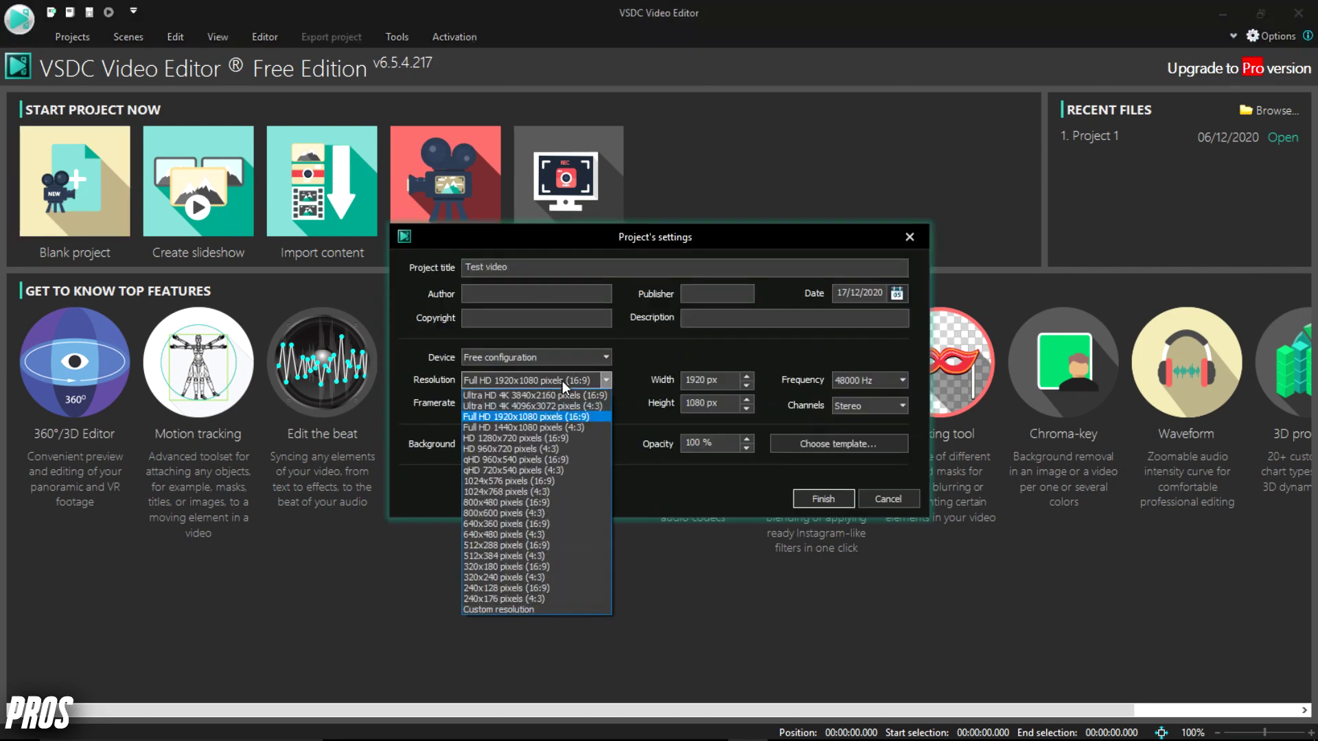
click(562, 381)
click(562, 402)
click(562, 402)
key(Tab)
key(Tab)
key(Tab)
key(Tab)
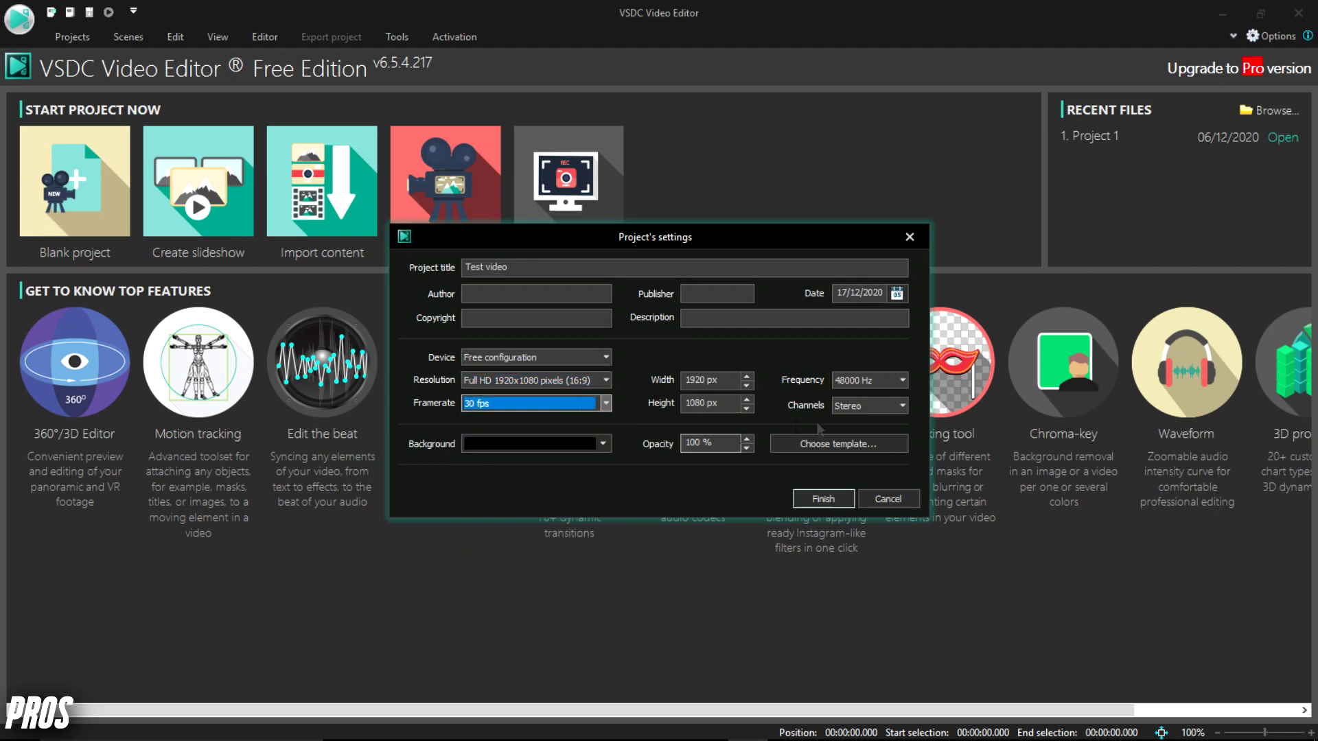
click(903, 380)
click(903, 380)
click(811, 497)
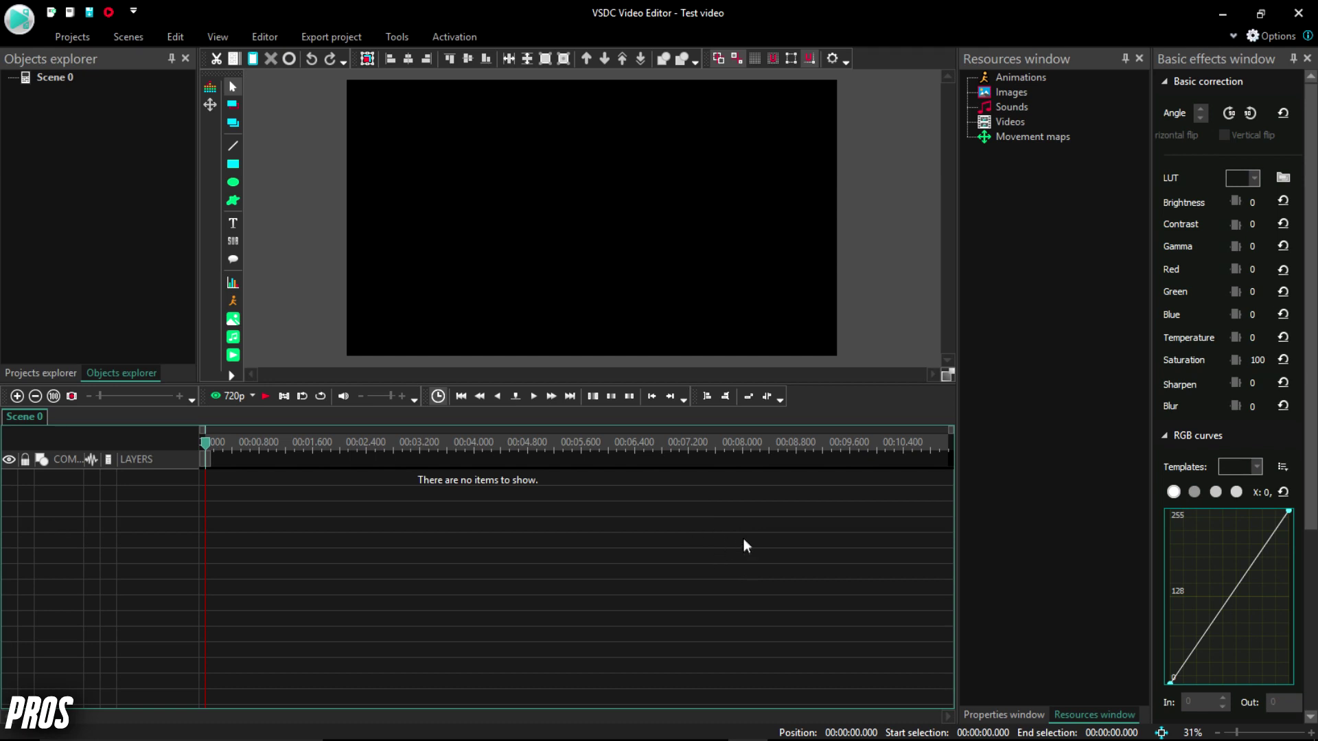
click(1012, 122)
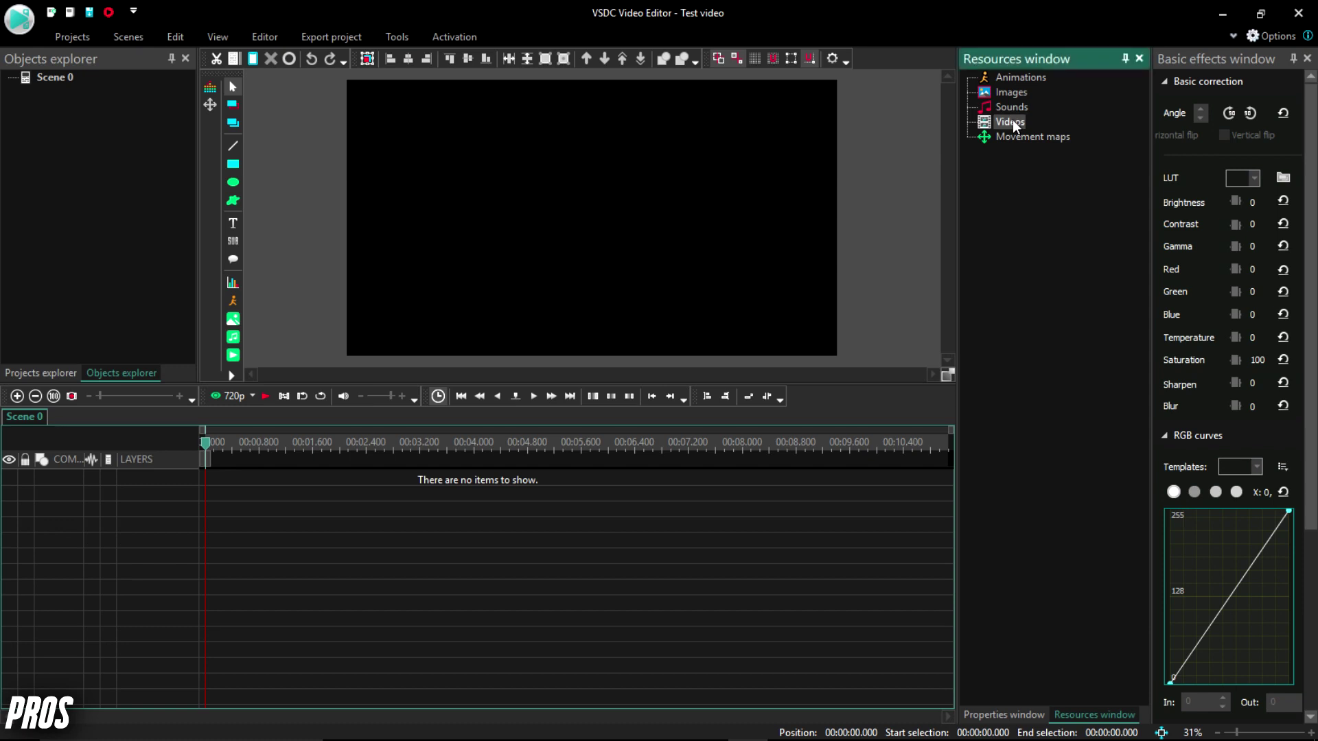
right_click(1011, 121)
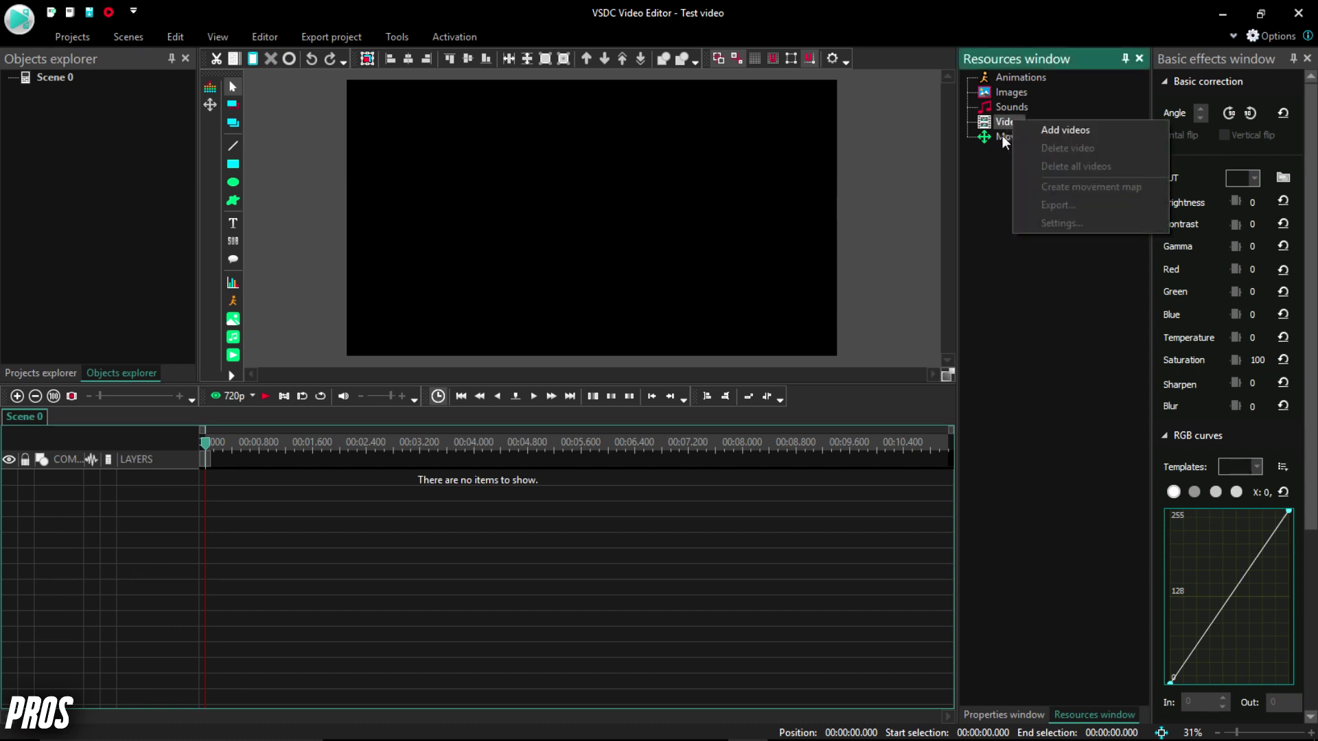
click(992, 166)
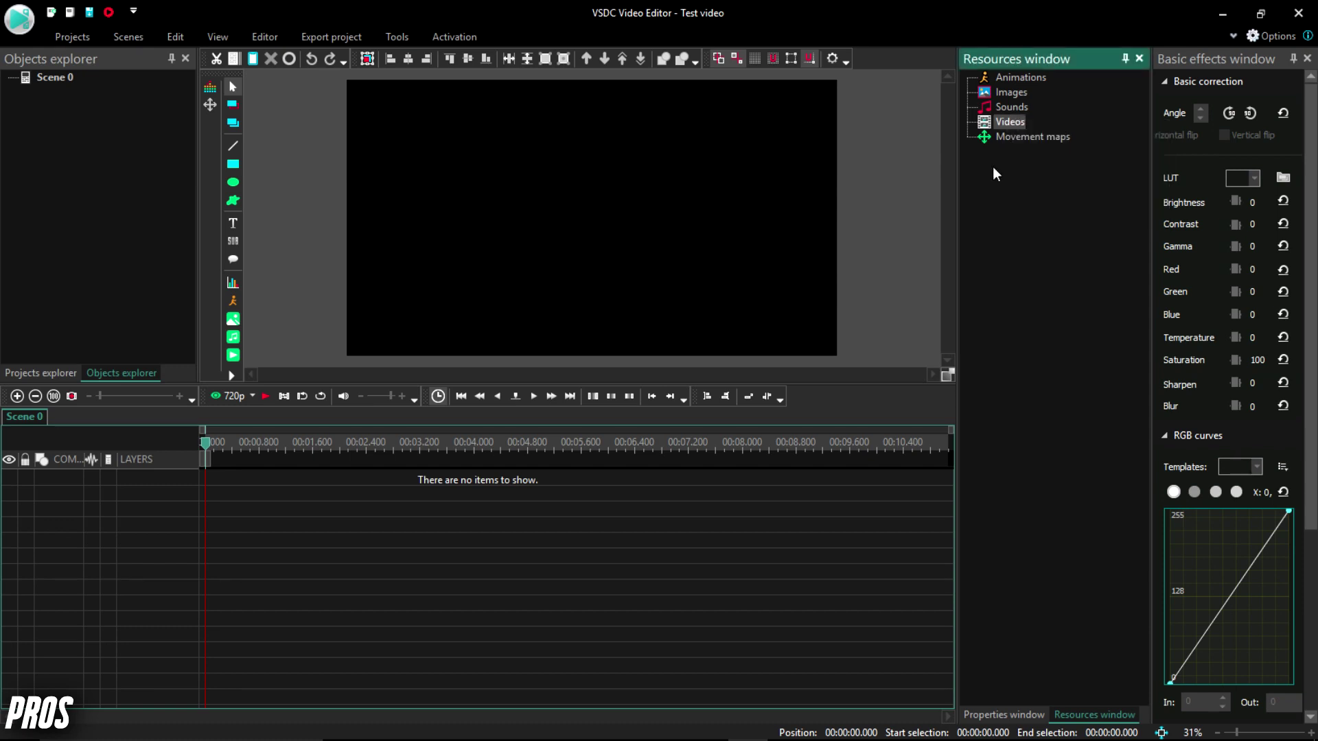
click(567, 254)
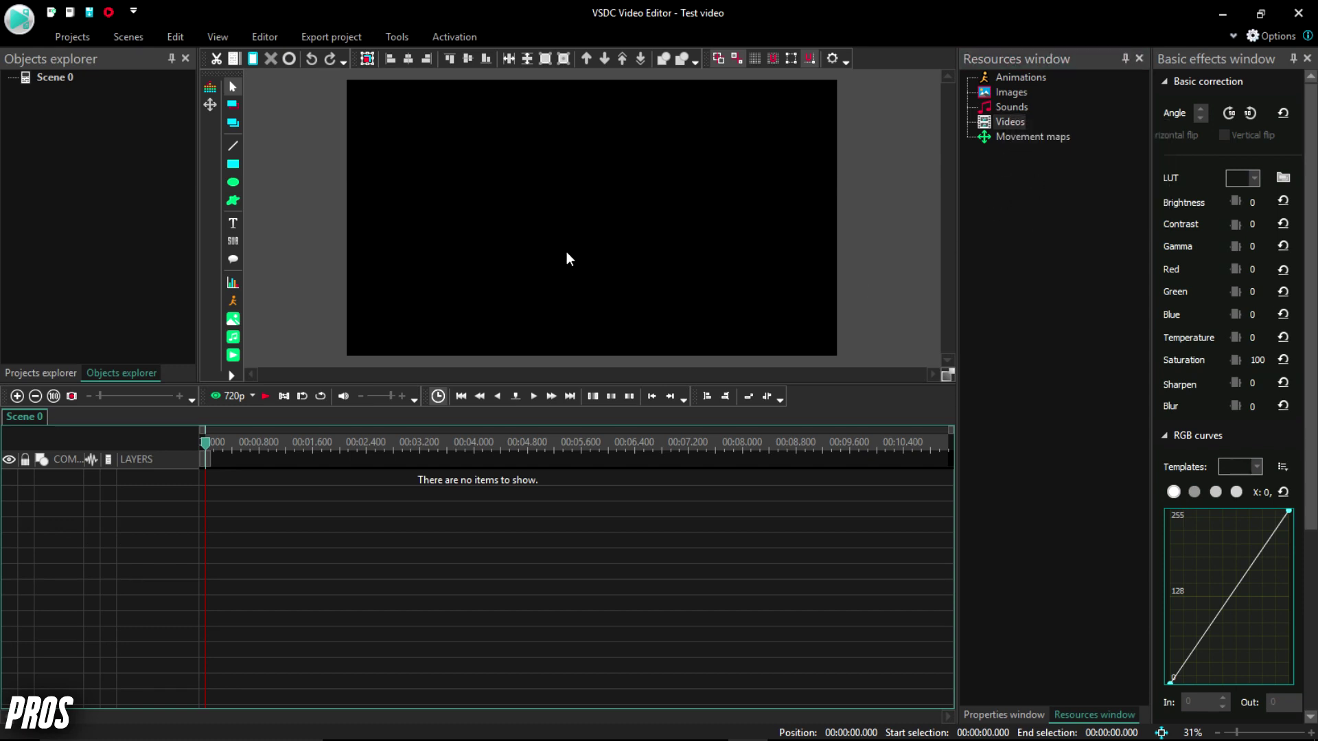
click(64, 272)
click(48, 371)
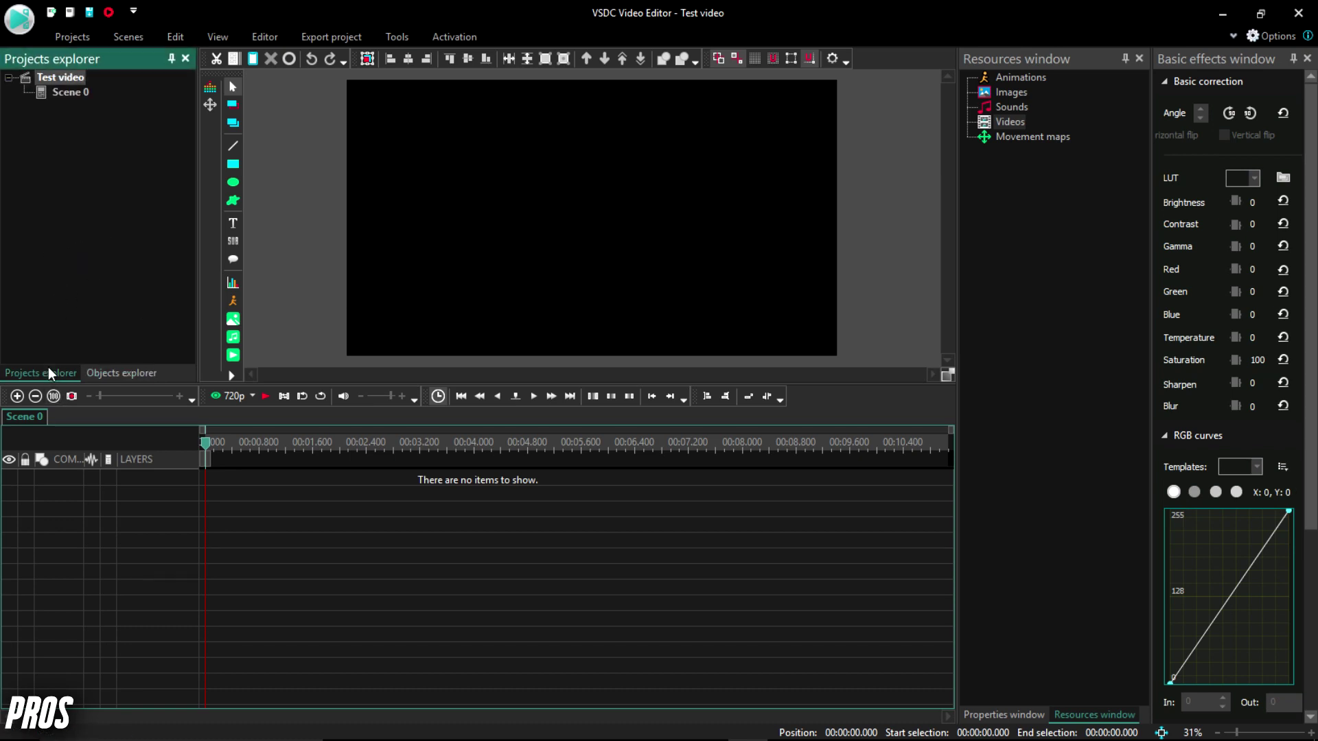
click(100, 373)
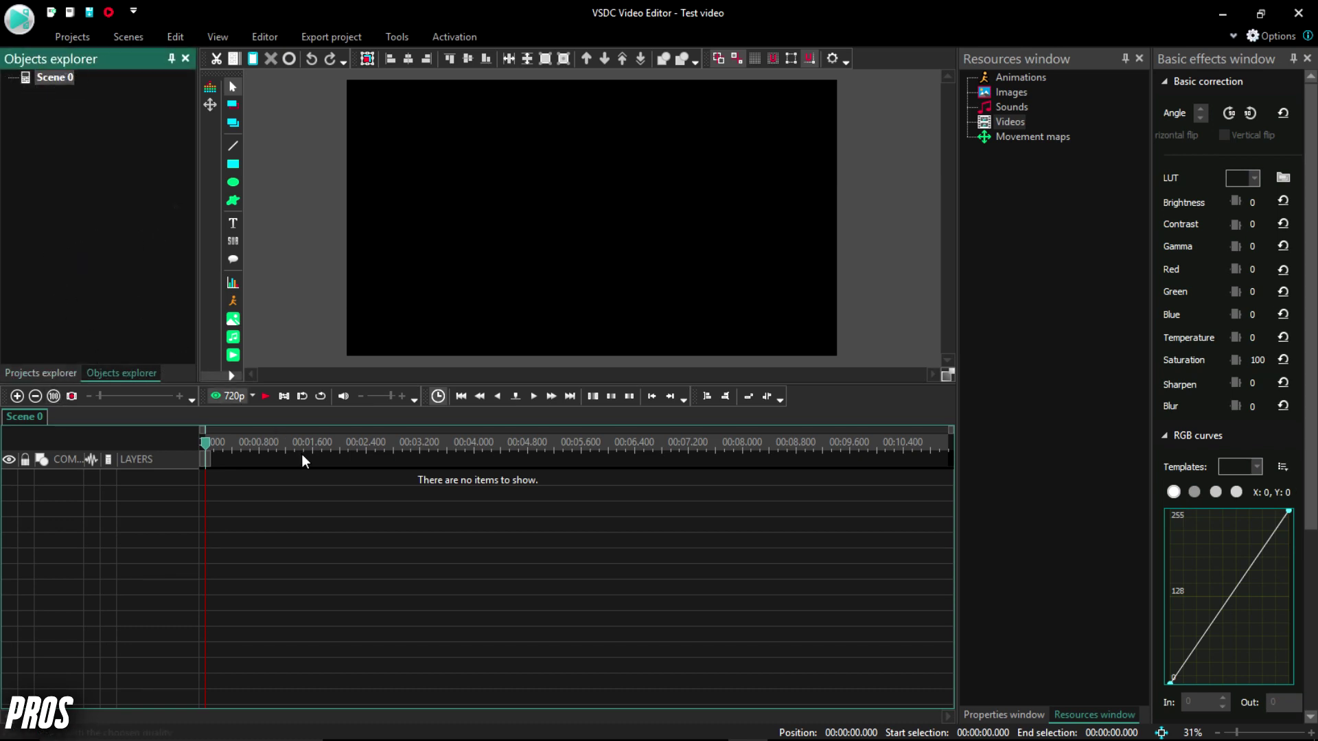
drag(207, 449, 489, 446)
click(204, 442)
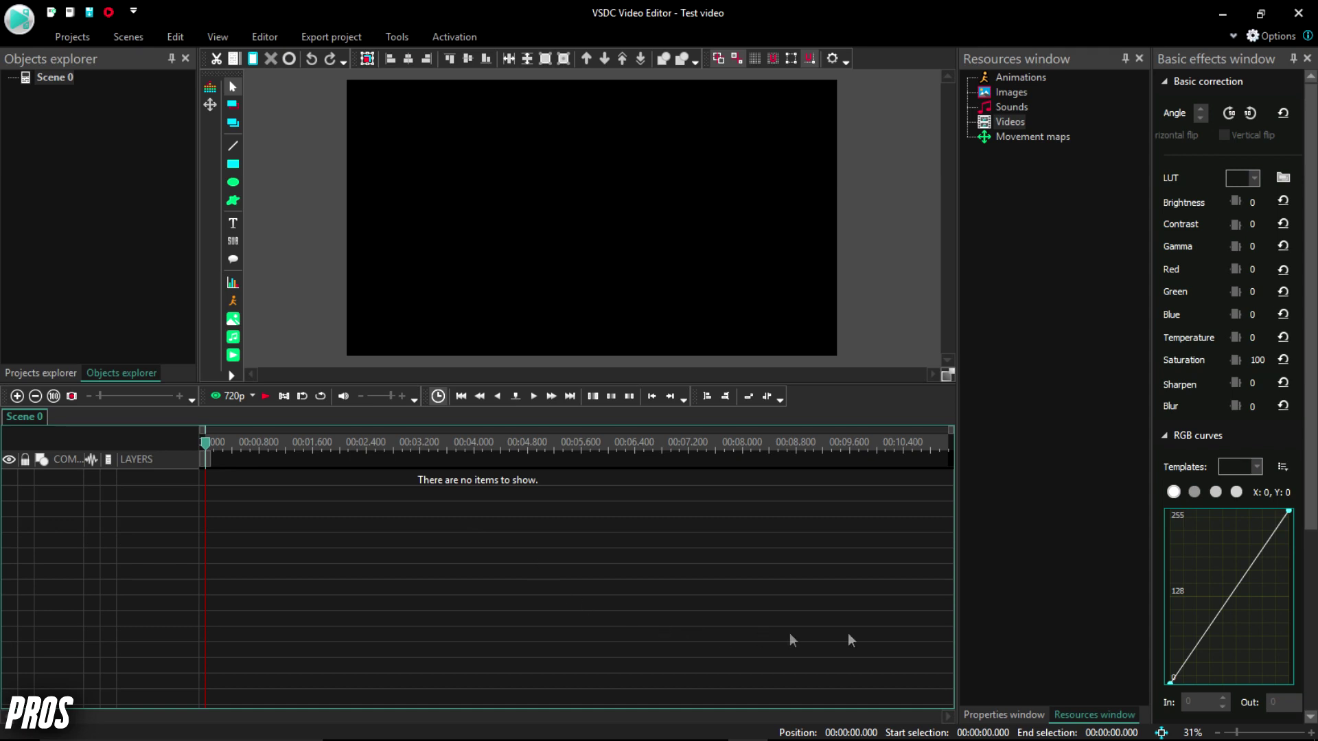
Step: Look over the Basic effects list and Properties window, then bring up the Projects commands
scroll(1228, 391, down, 4)
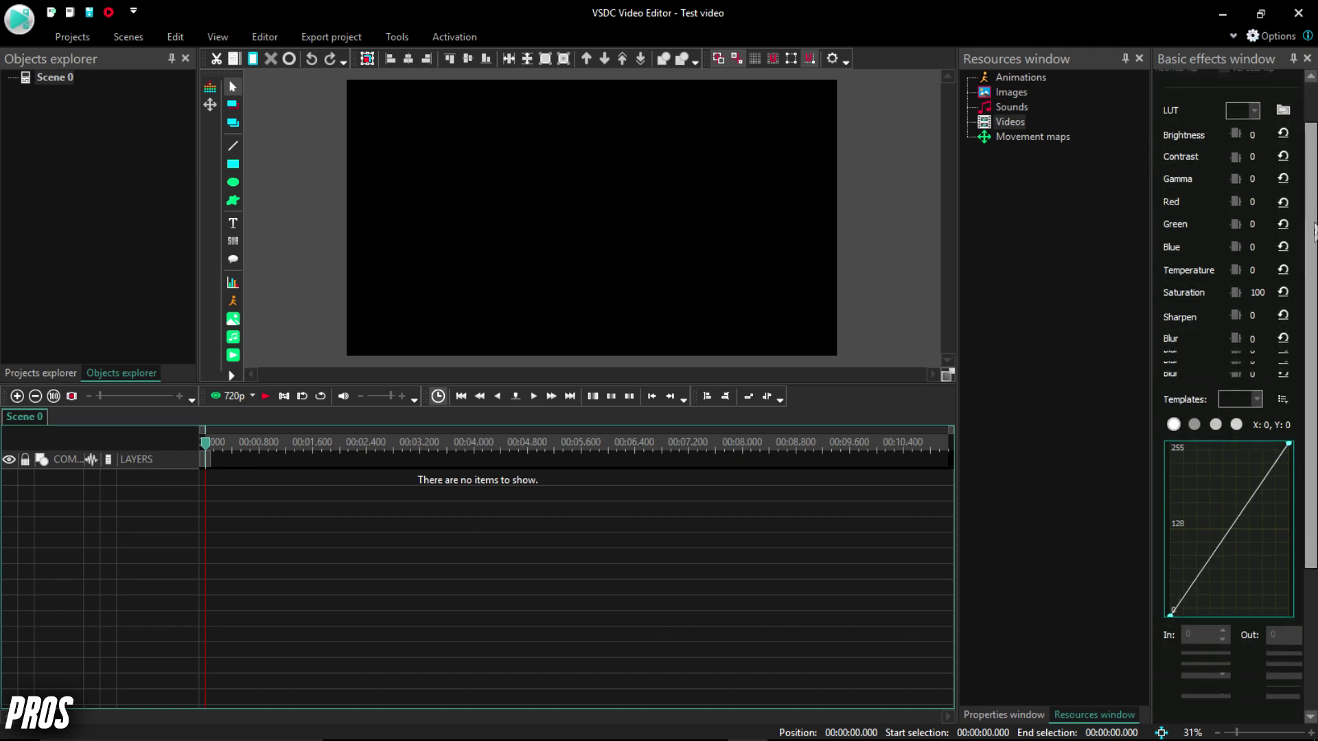
scroll(1311, 75, up, 5)
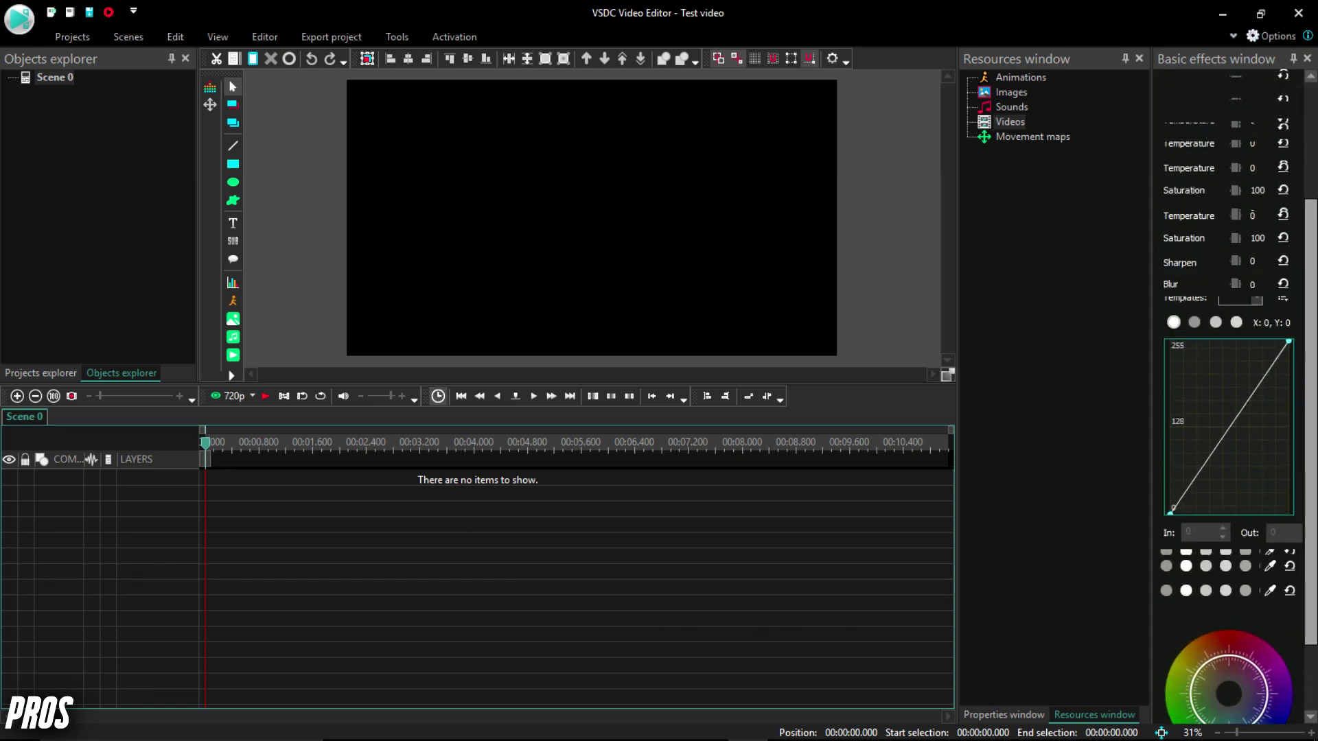
click(1027, 715)
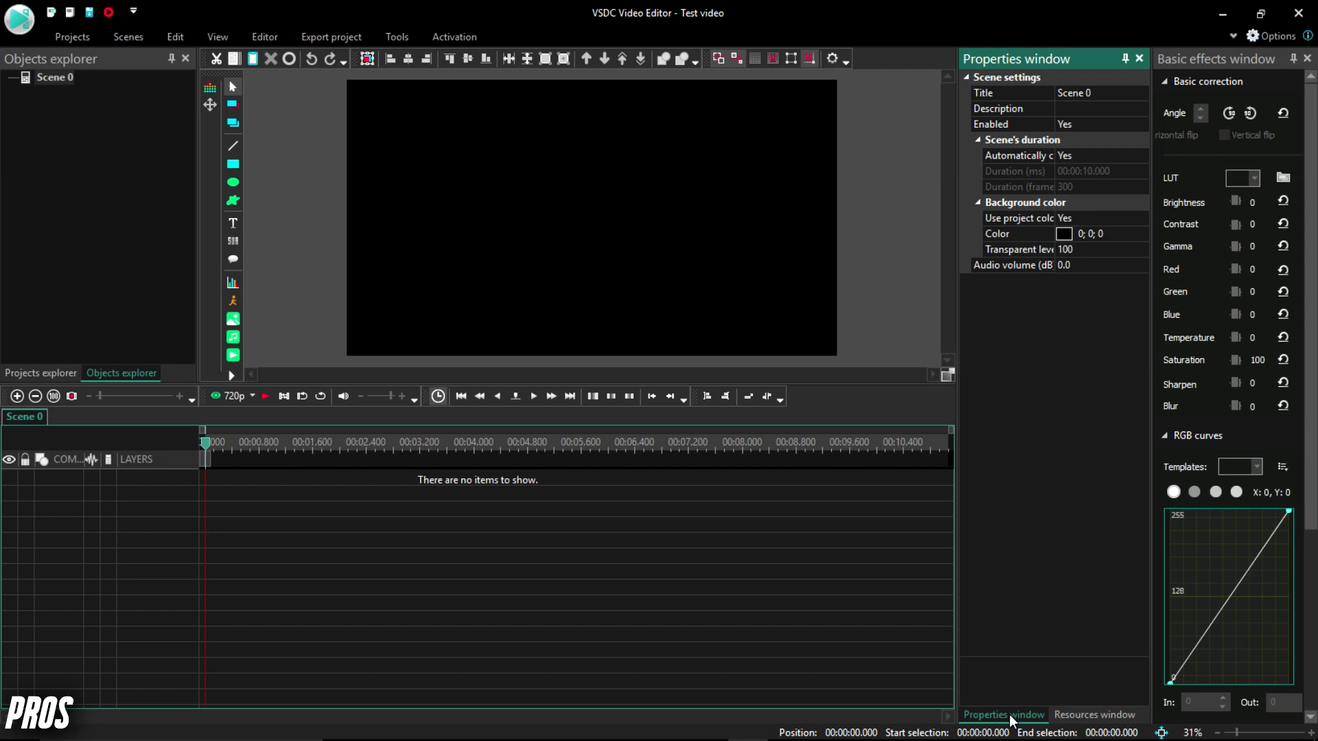
click(1087, 716)
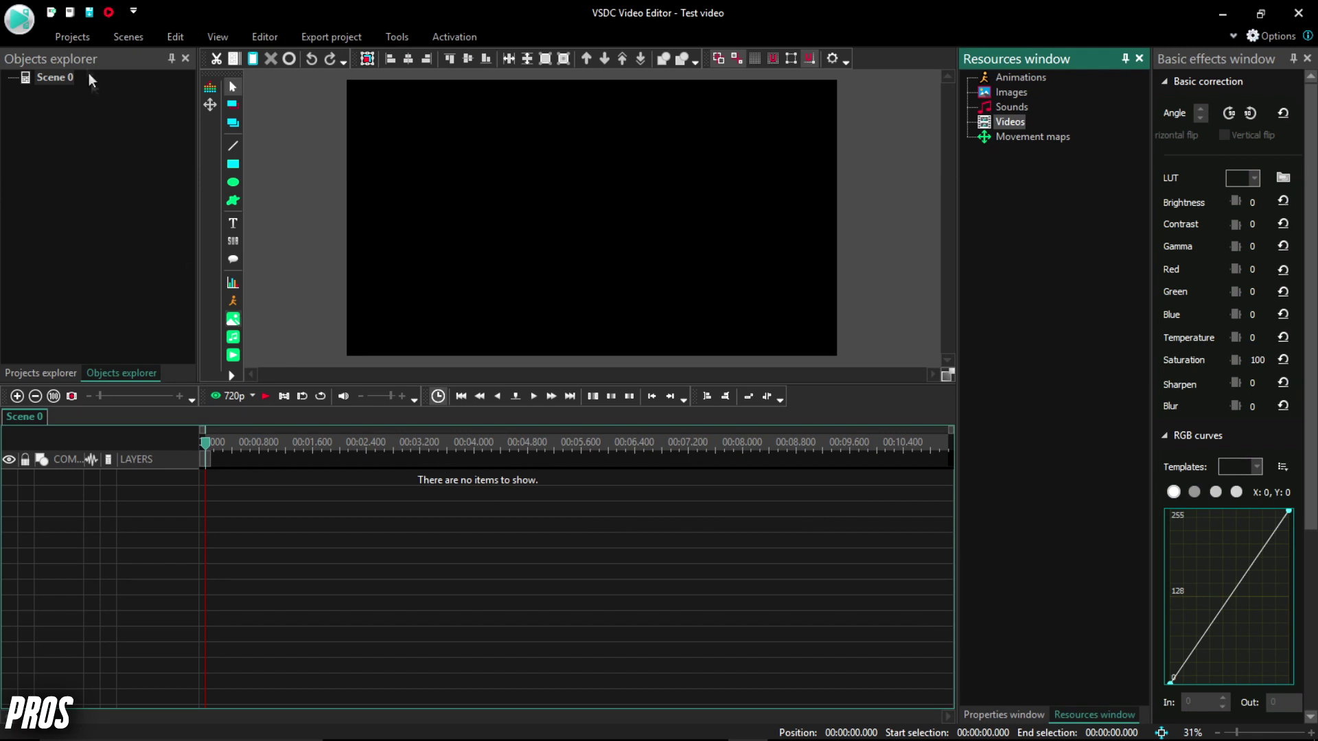
click(77, 34)
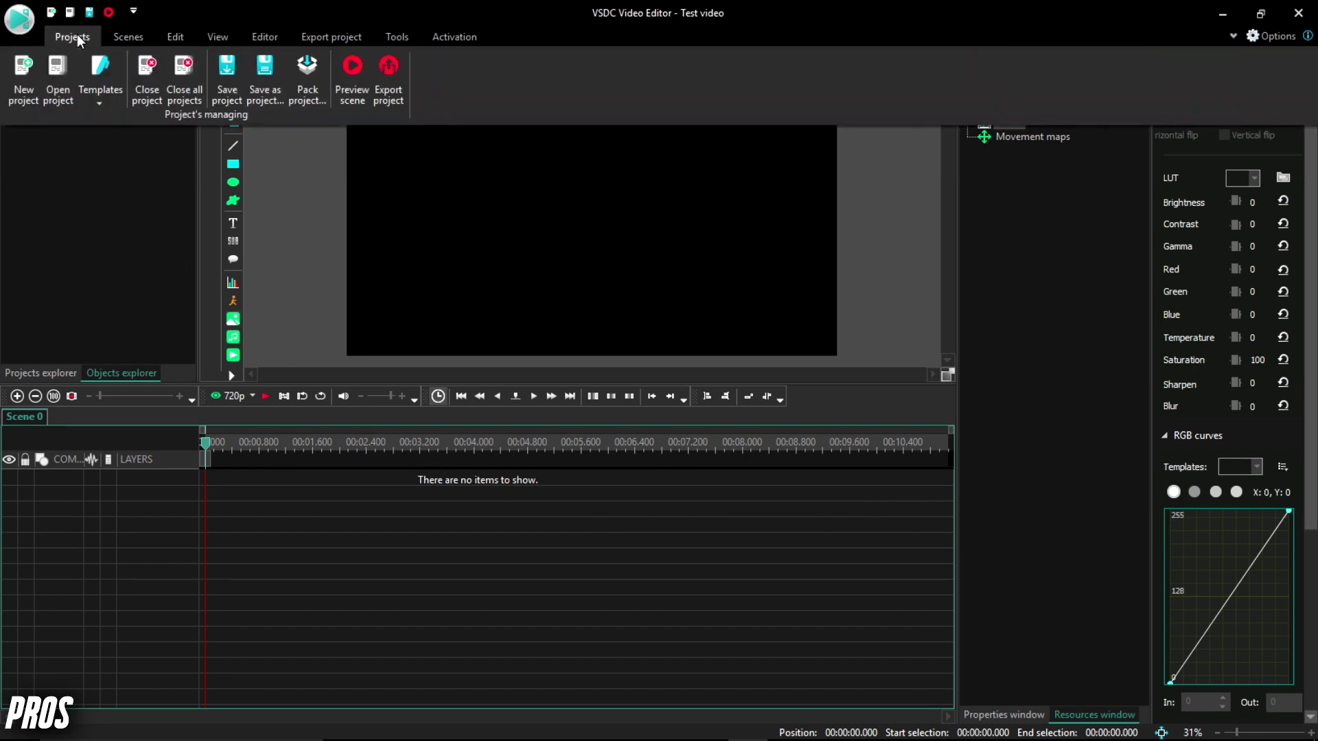
Step: Browse each ribbon tab's commands, from scene management to activation, then return to the editor workspace
click(136, 34)
click(170, 34)
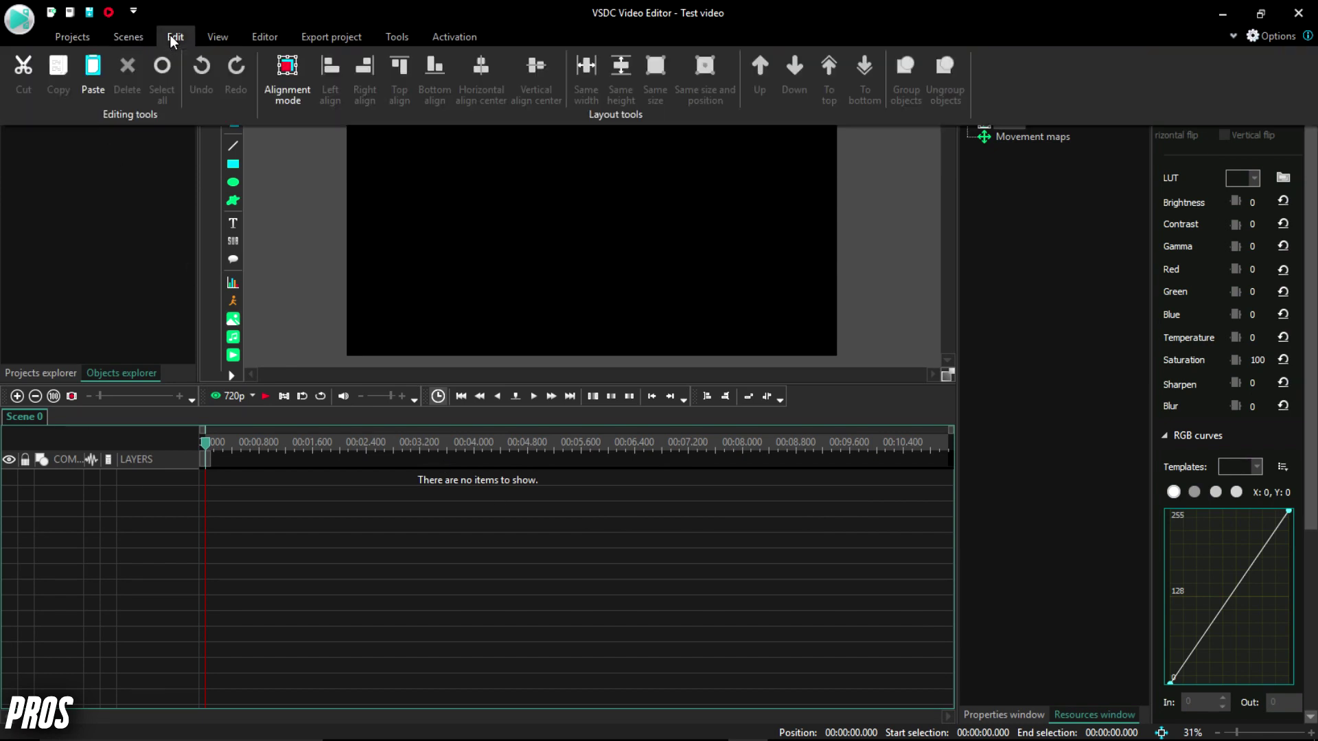
click(225, 39)
click(278, 39)
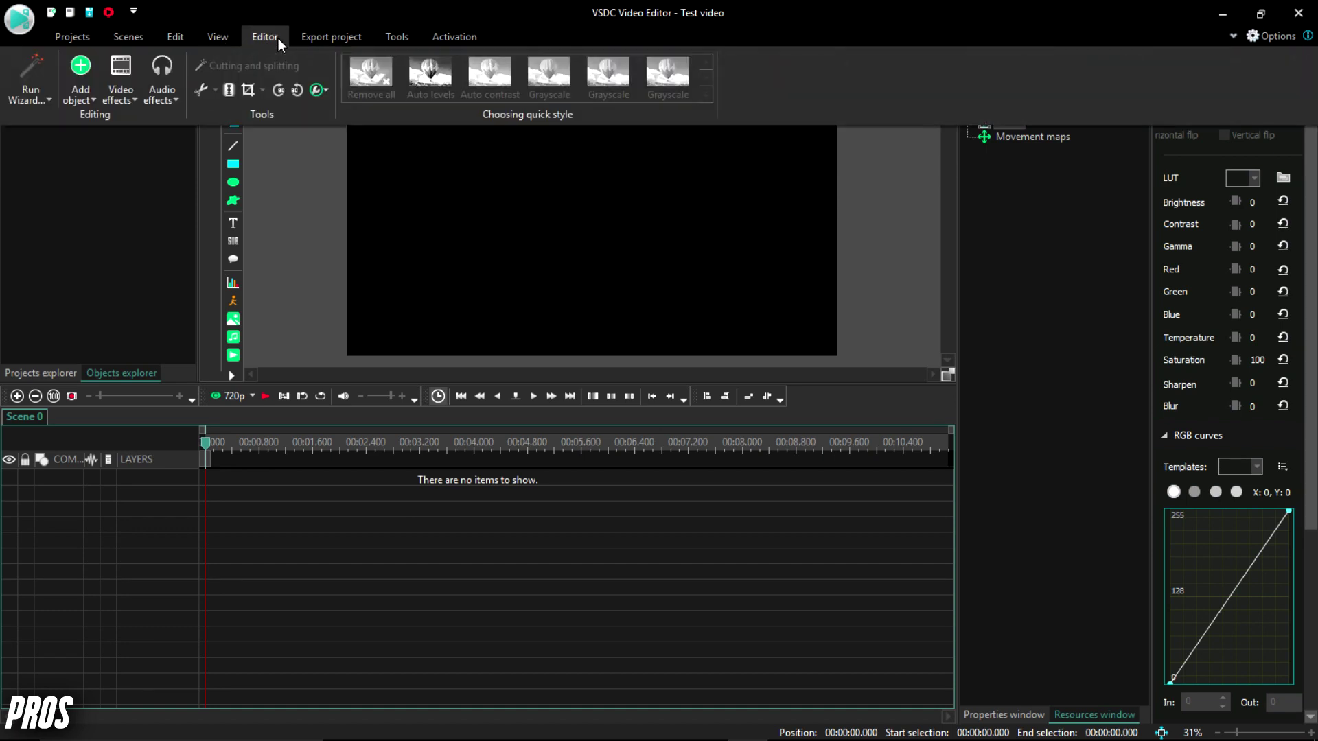
click(323, 37)
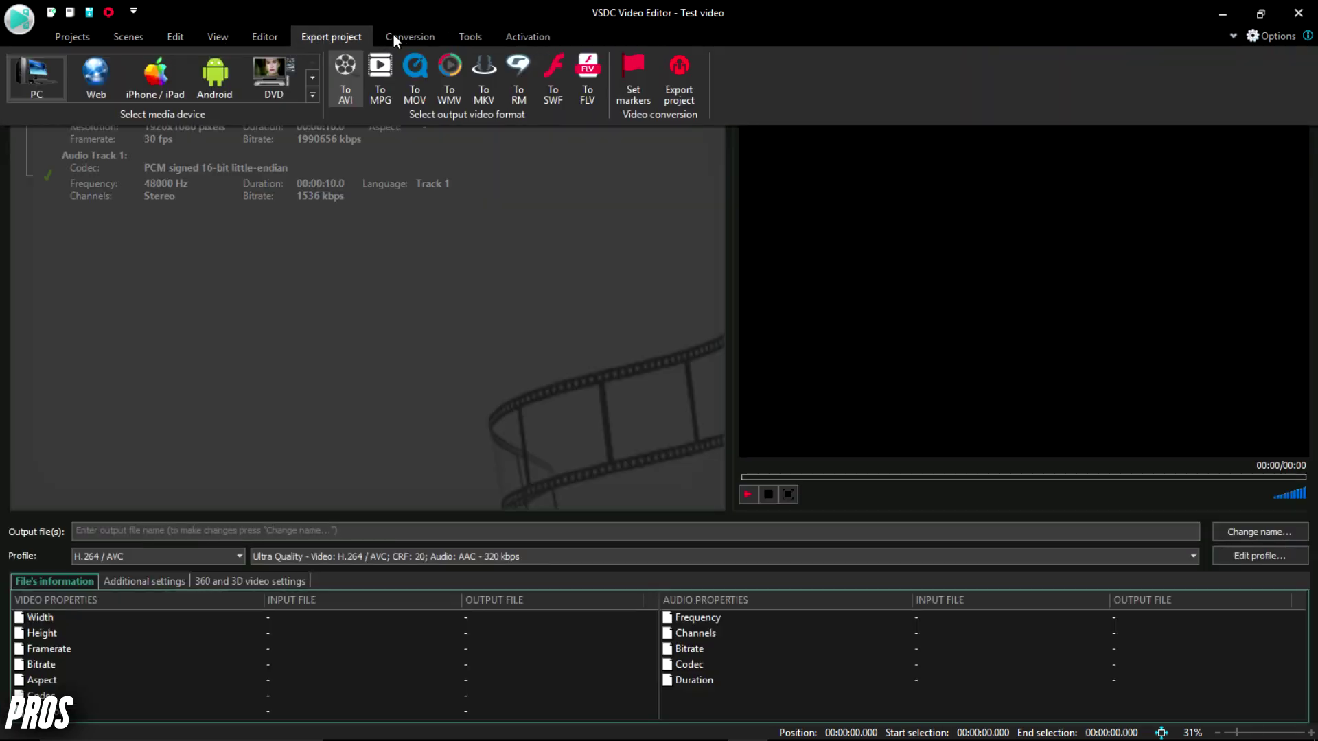
click(394, 35)
click(464, 34)
click(542, 34)
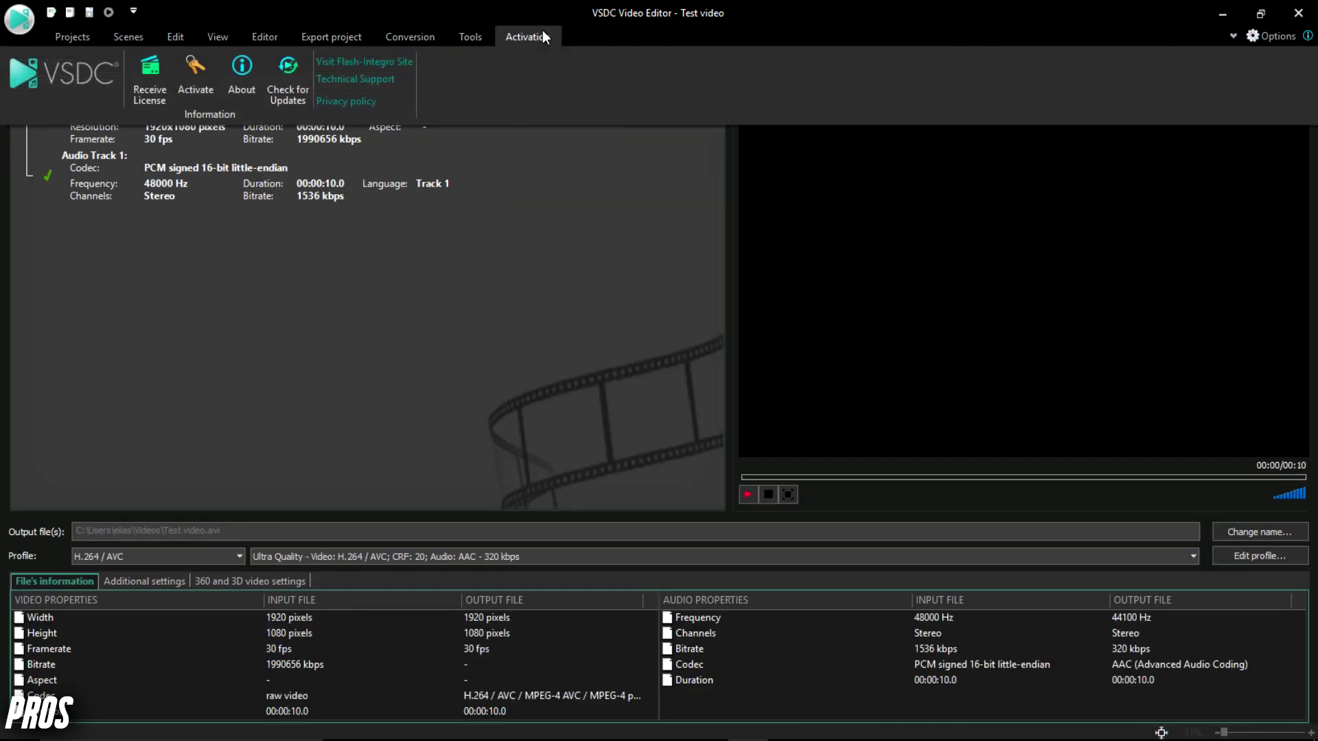
click(281, 35)
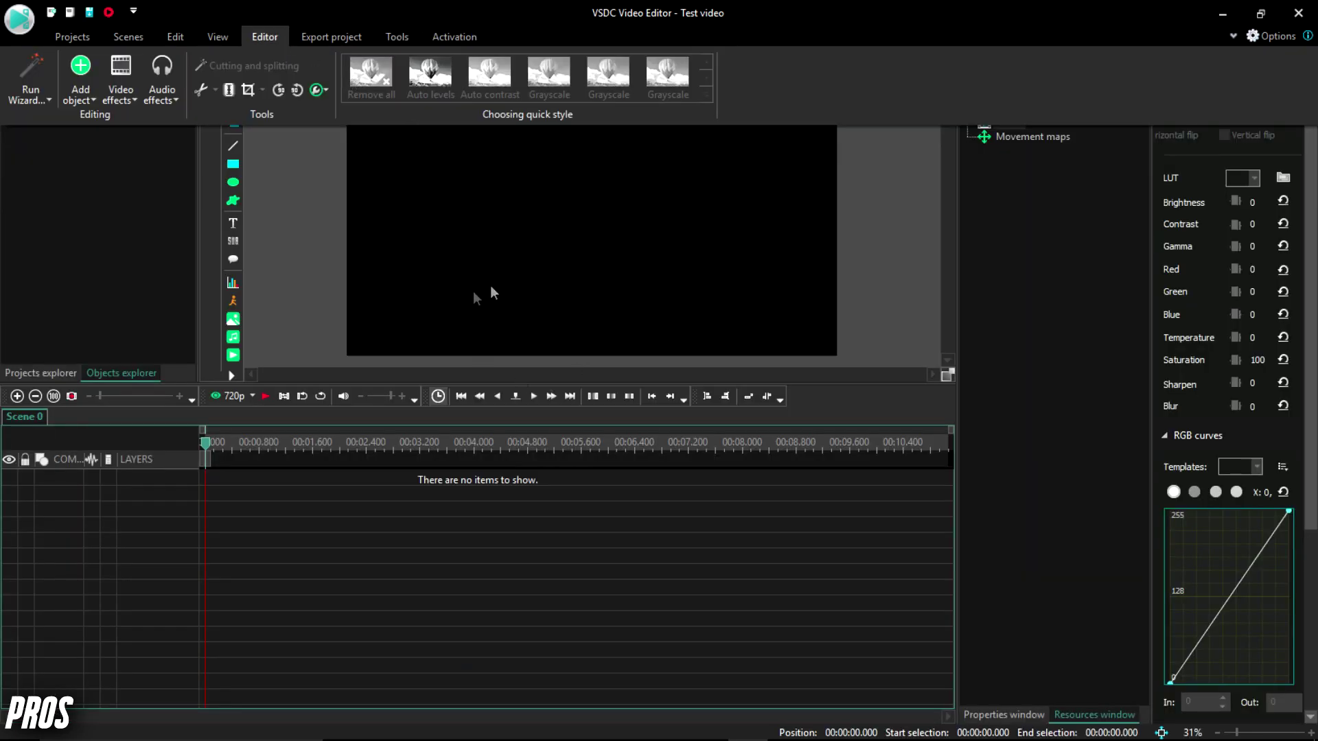
click(264, 36)
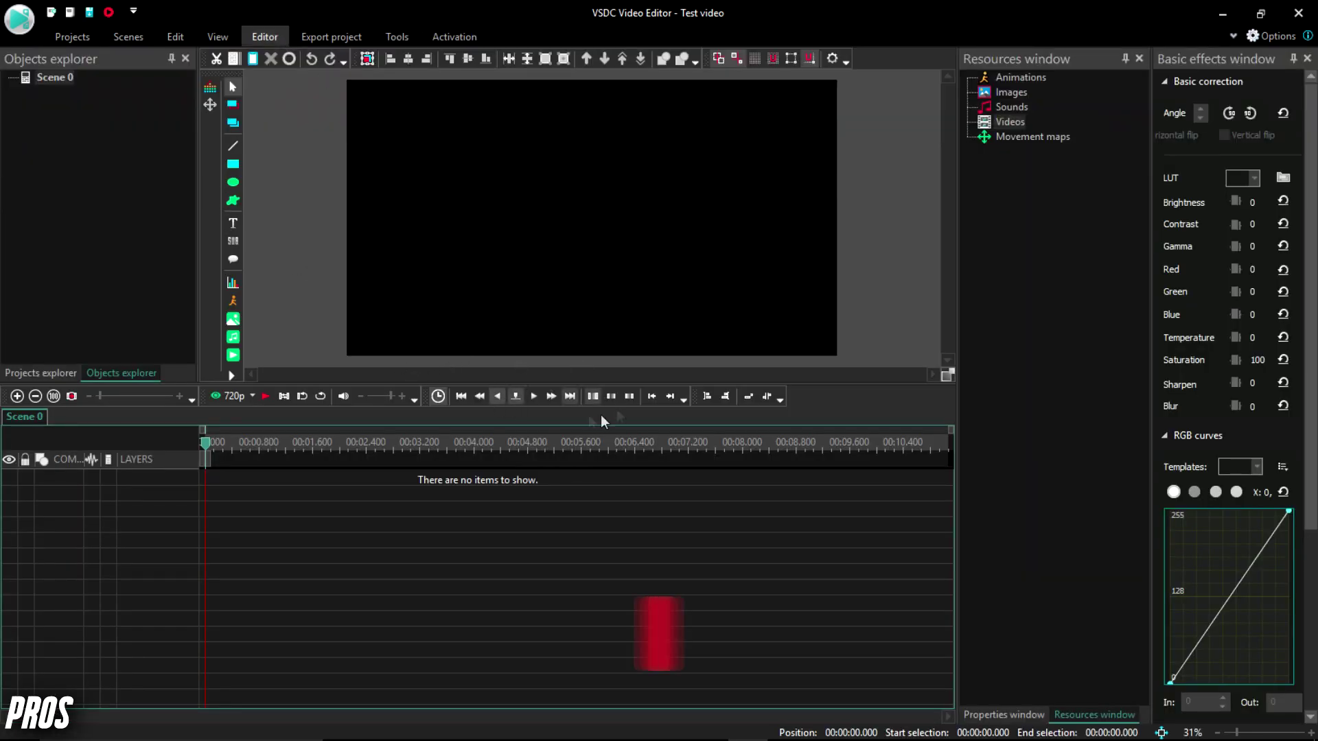
Step: Expand the Videos resources and add the EJ Tech Logo Intro clip to the timeline as video
right_click(1016, 121)
click(1070, 167)
drag(1080, 184, 278, 509)
drag(207, 485, 213, 484)
click(251, 463)
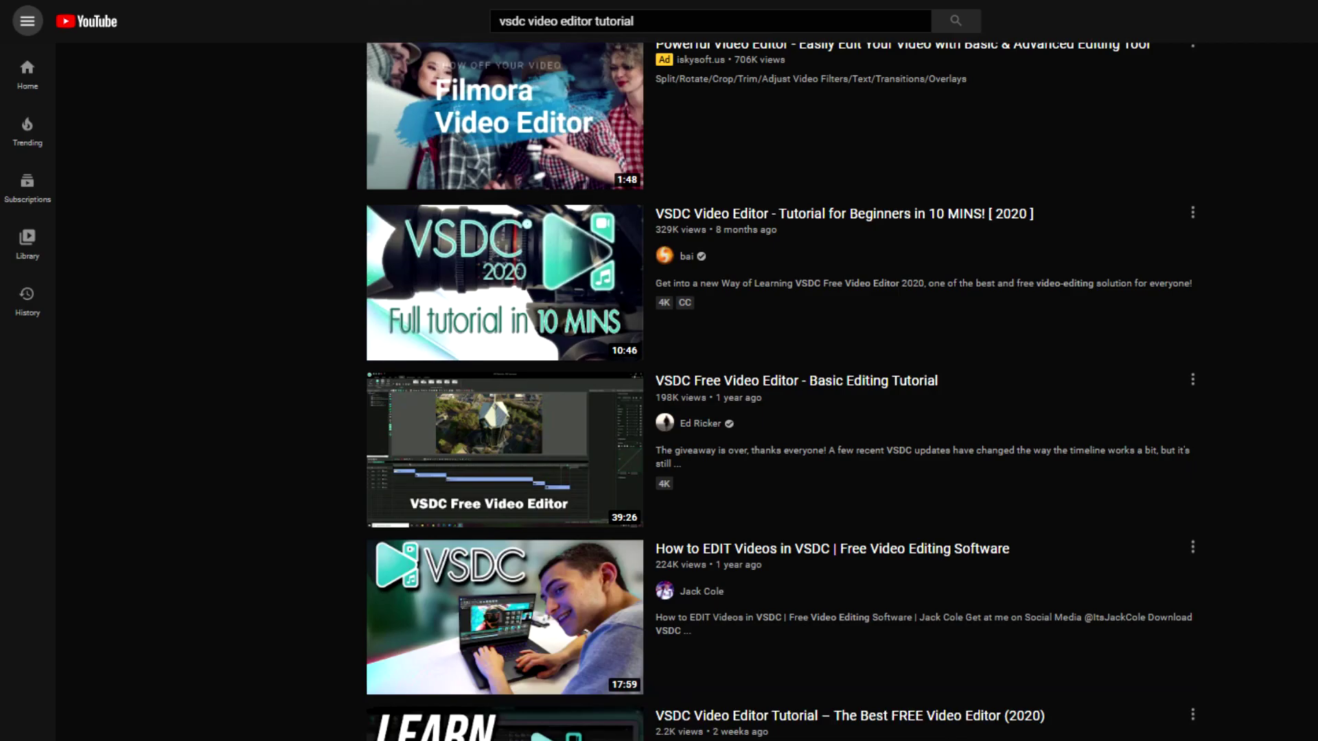
scroll(780, 391, down, 15)
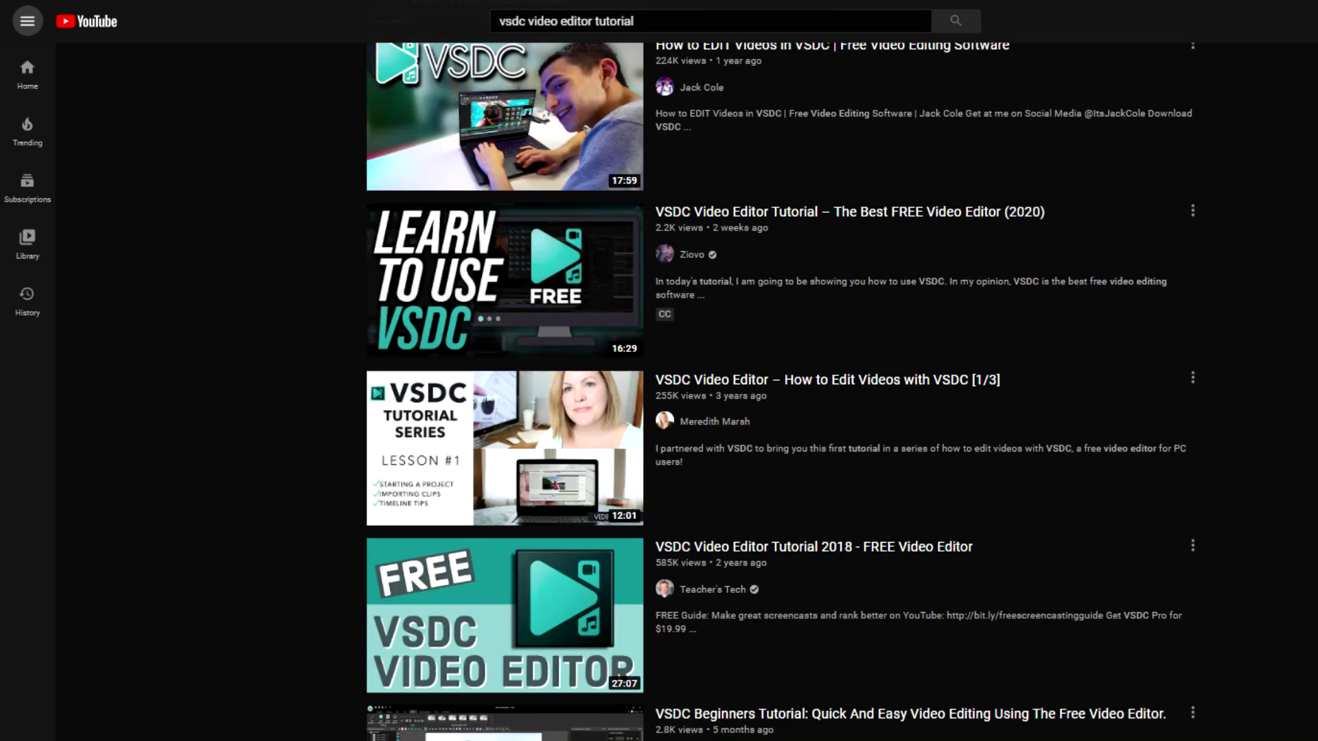
scroll(780, 391, down, 10)
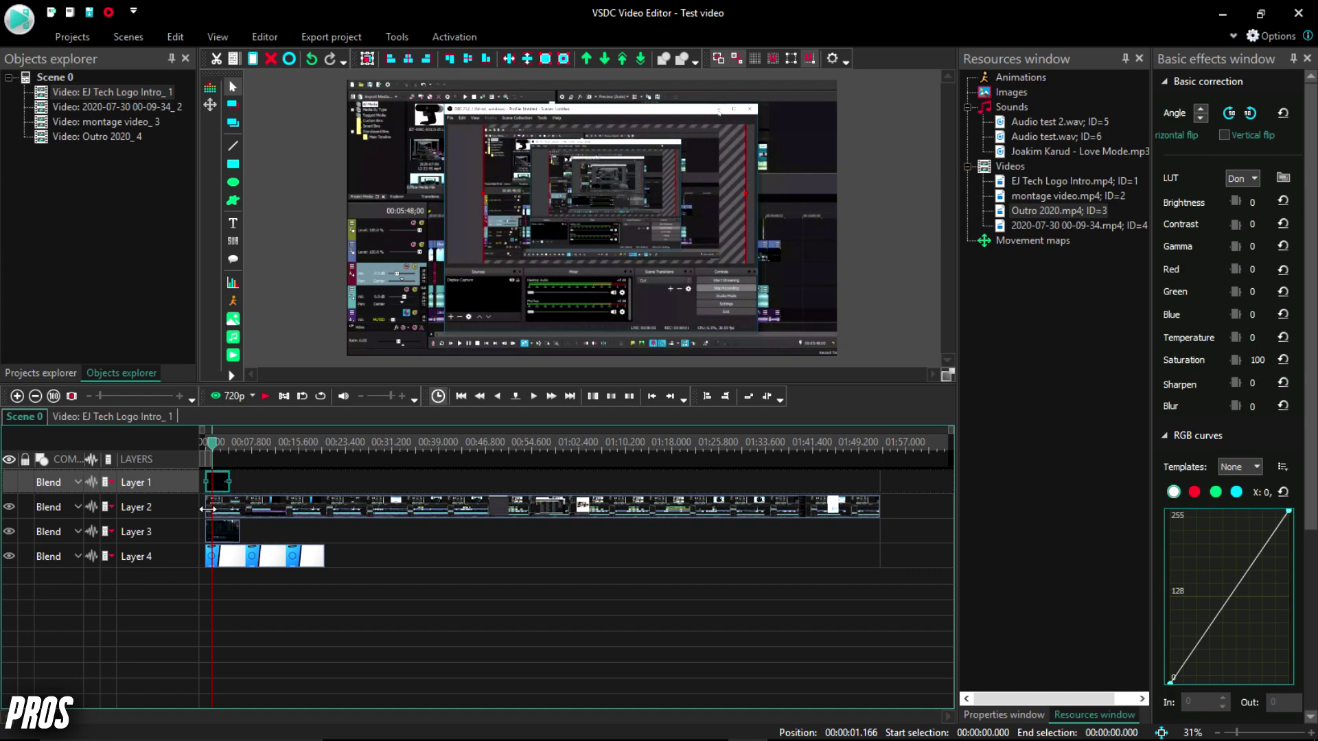
Step: Trim a little off the start of the Layer 2 screen-recording clip
drag(208, 509, 229, 514)
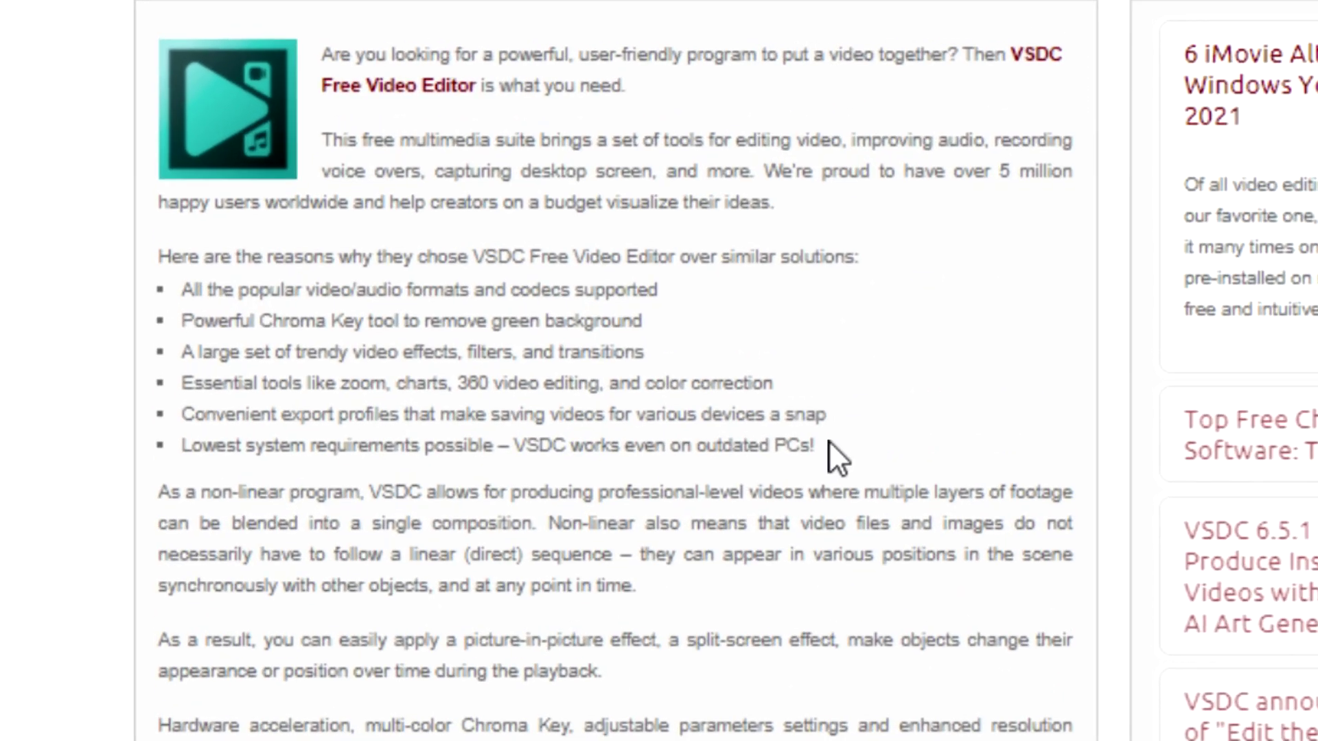
drag(829, 441, 189, 446)
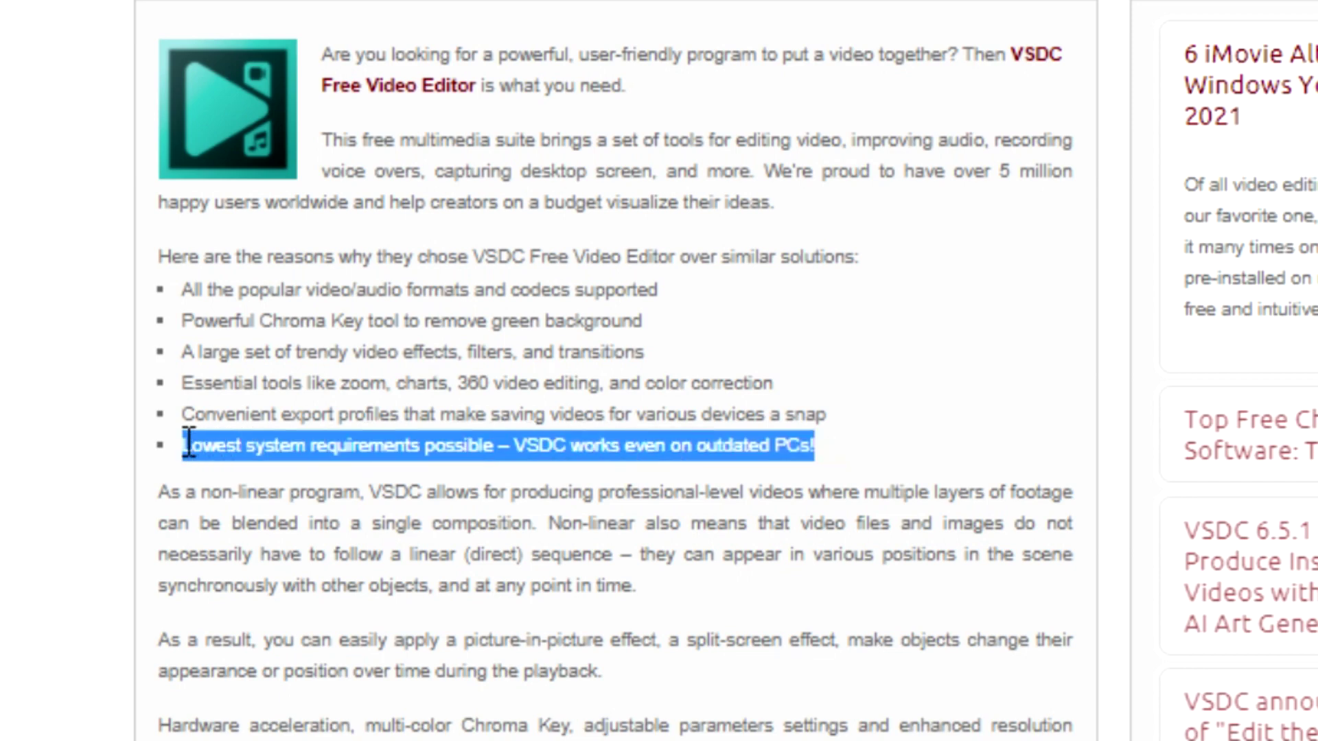
click(824, 440)
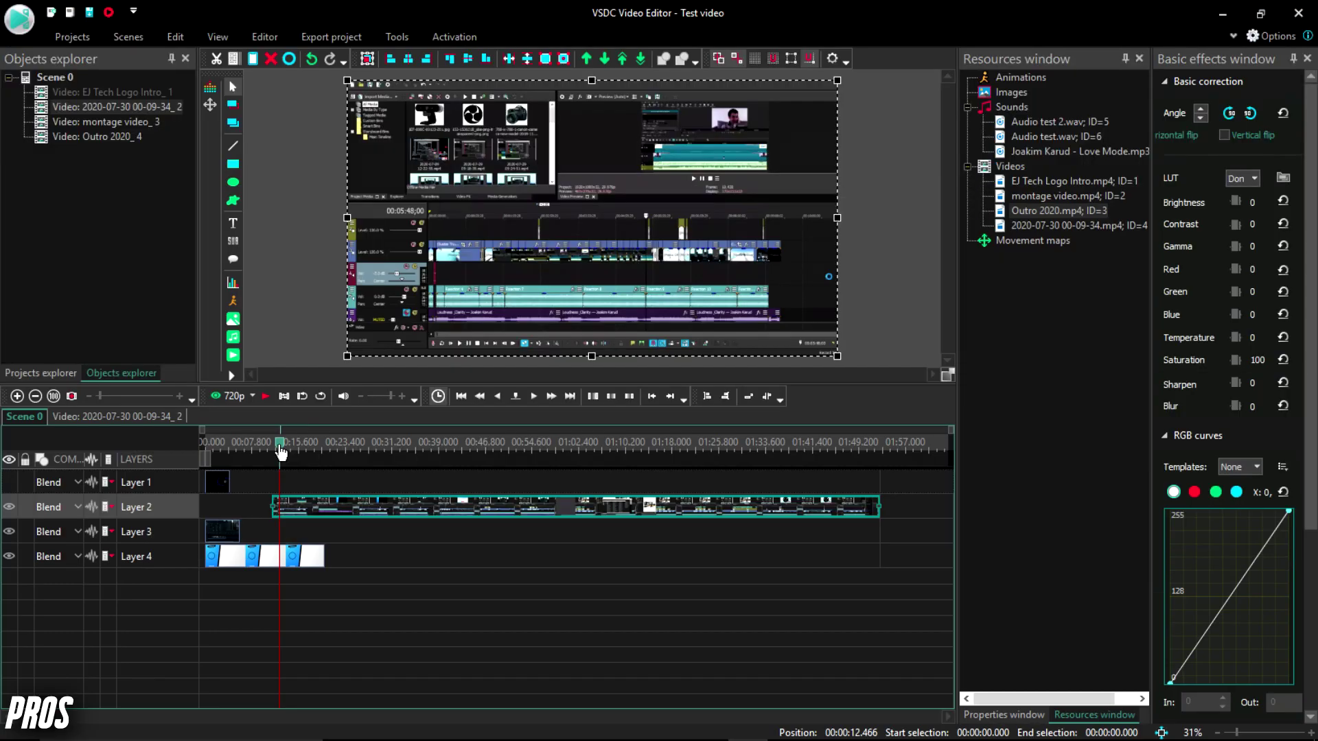
Step: Place the timeline playhead at about 00:18.4
click(280, 447)
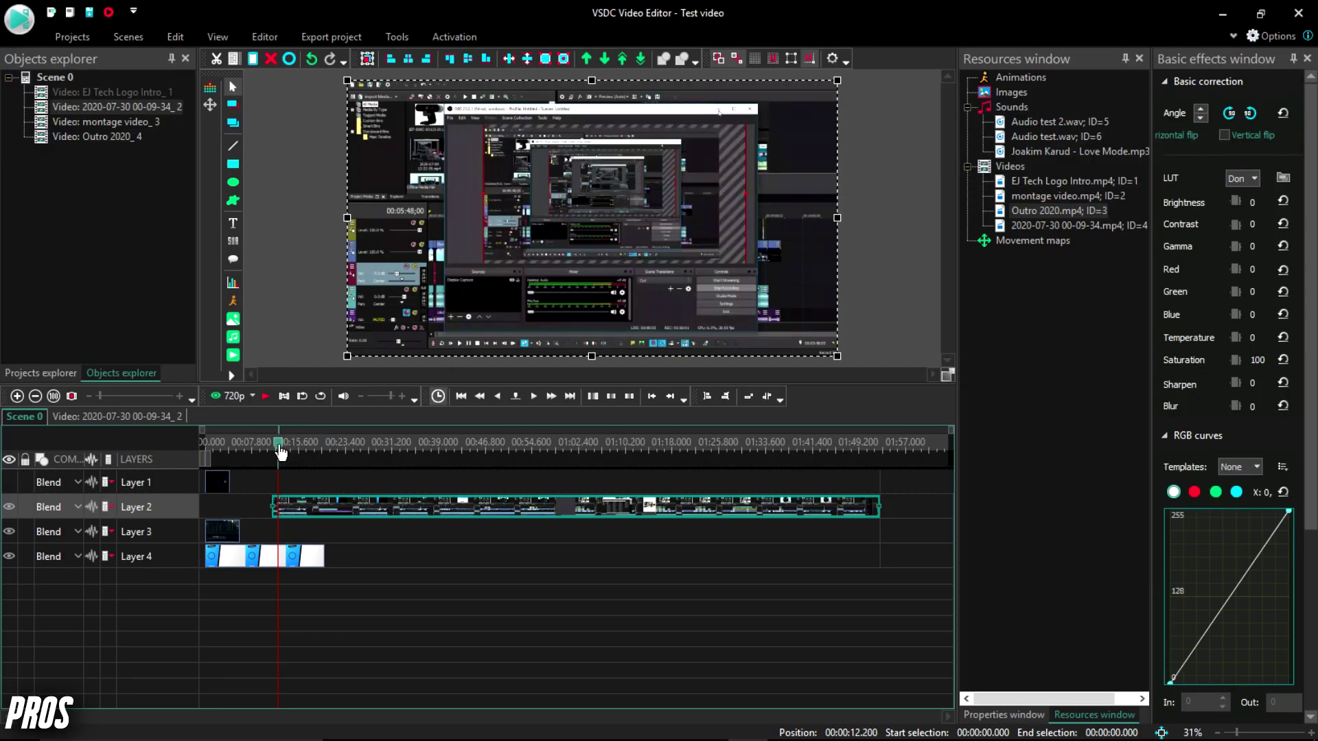
drag(282, 447, 317, 497)
click(272, 36)
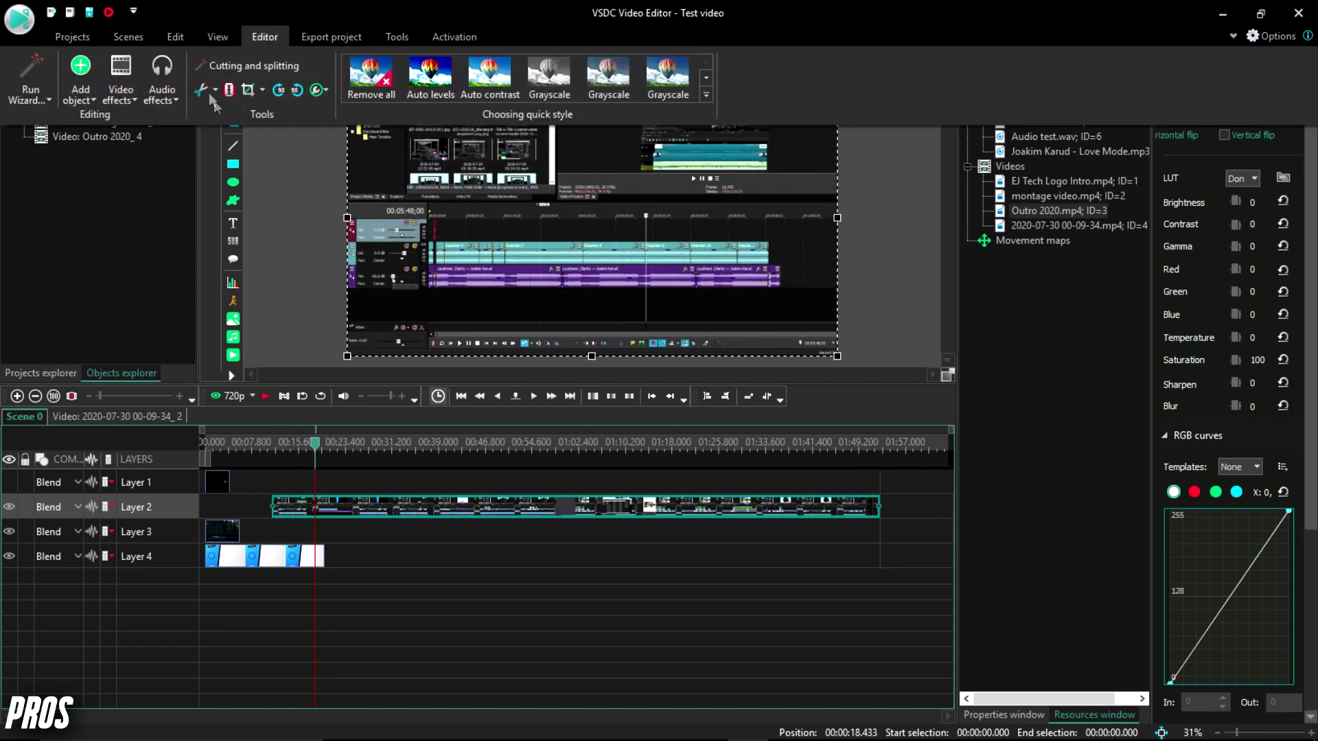
click(228, 85)
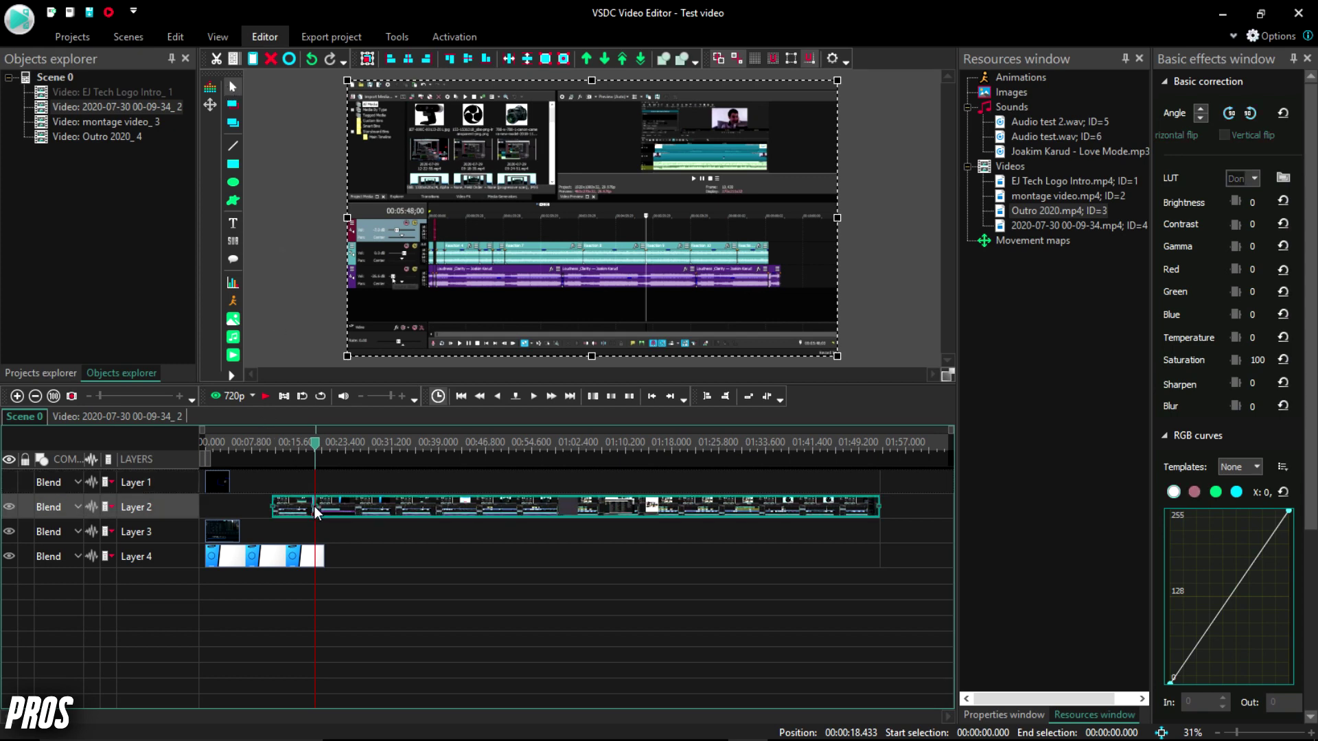
Step: Split the Layer 2 clip at the playhead, delete the short left piece, and zoom in on the remainder
key(ctrl+k)
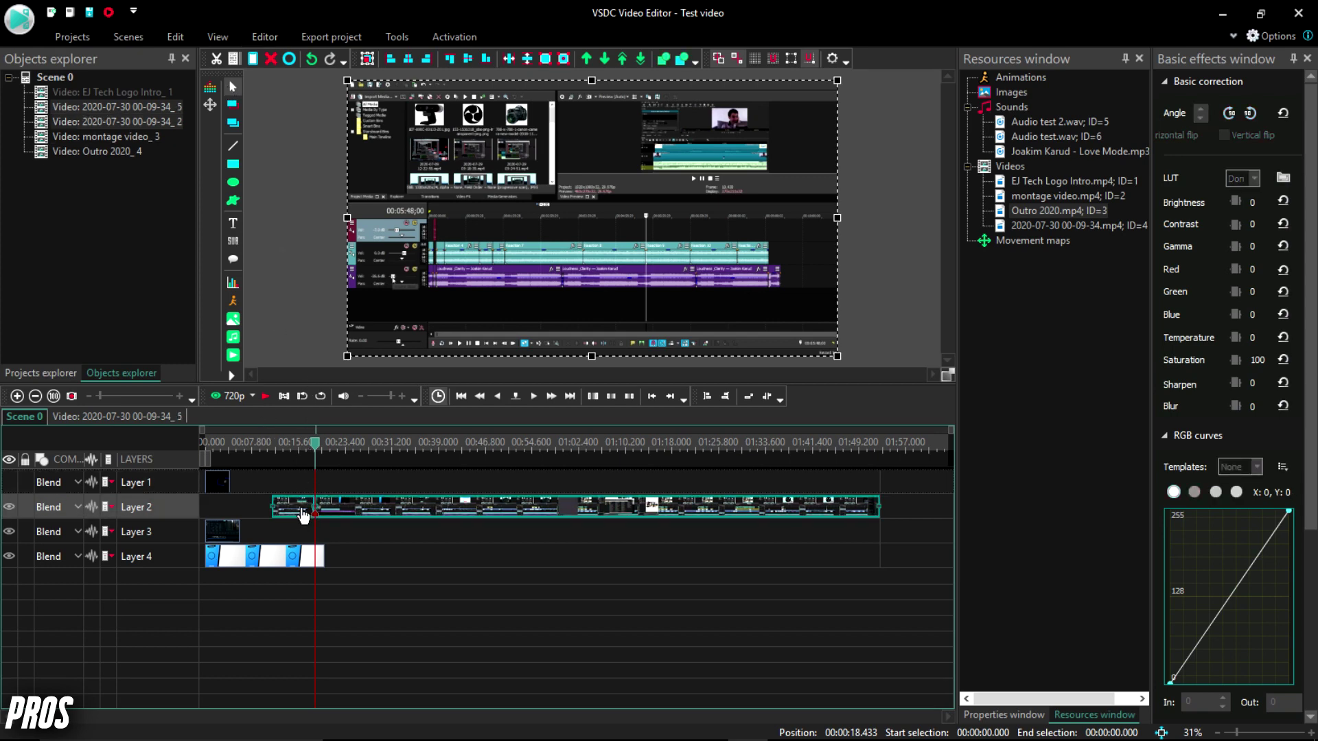
click(295, 512)
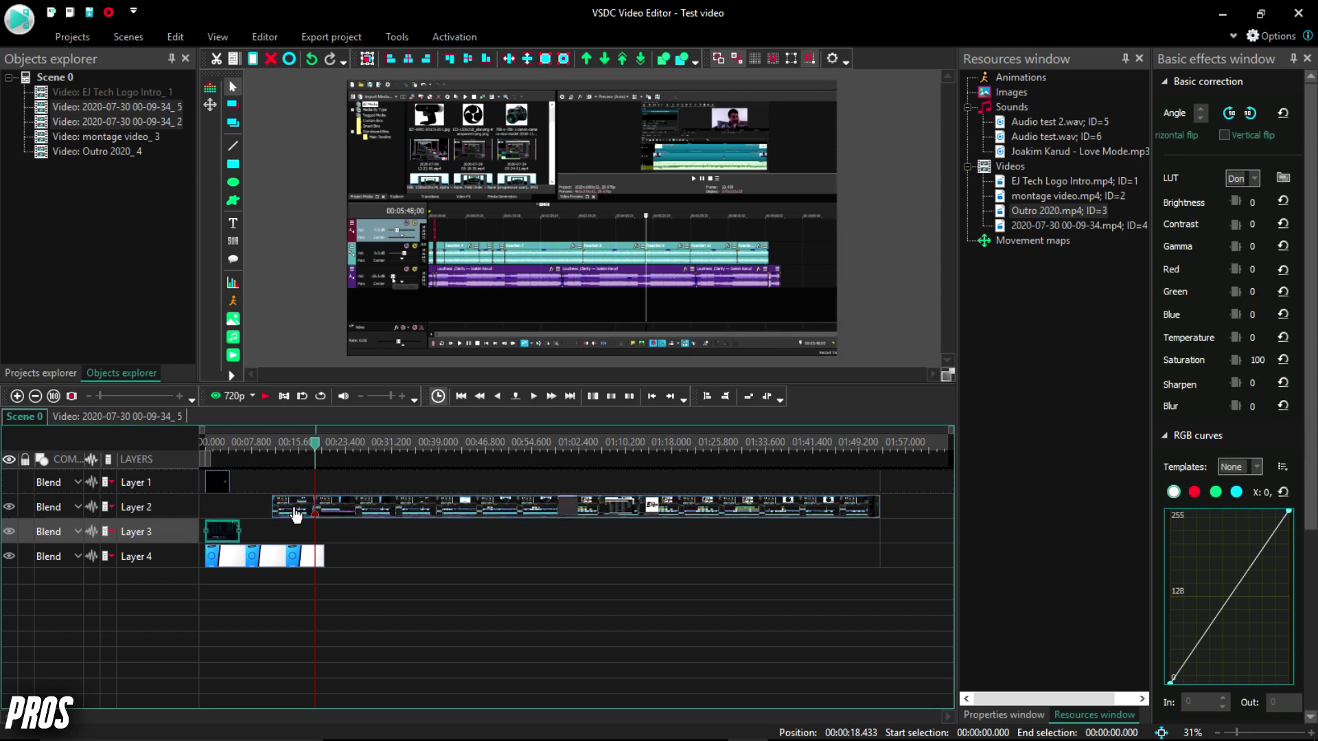
key(Delete)
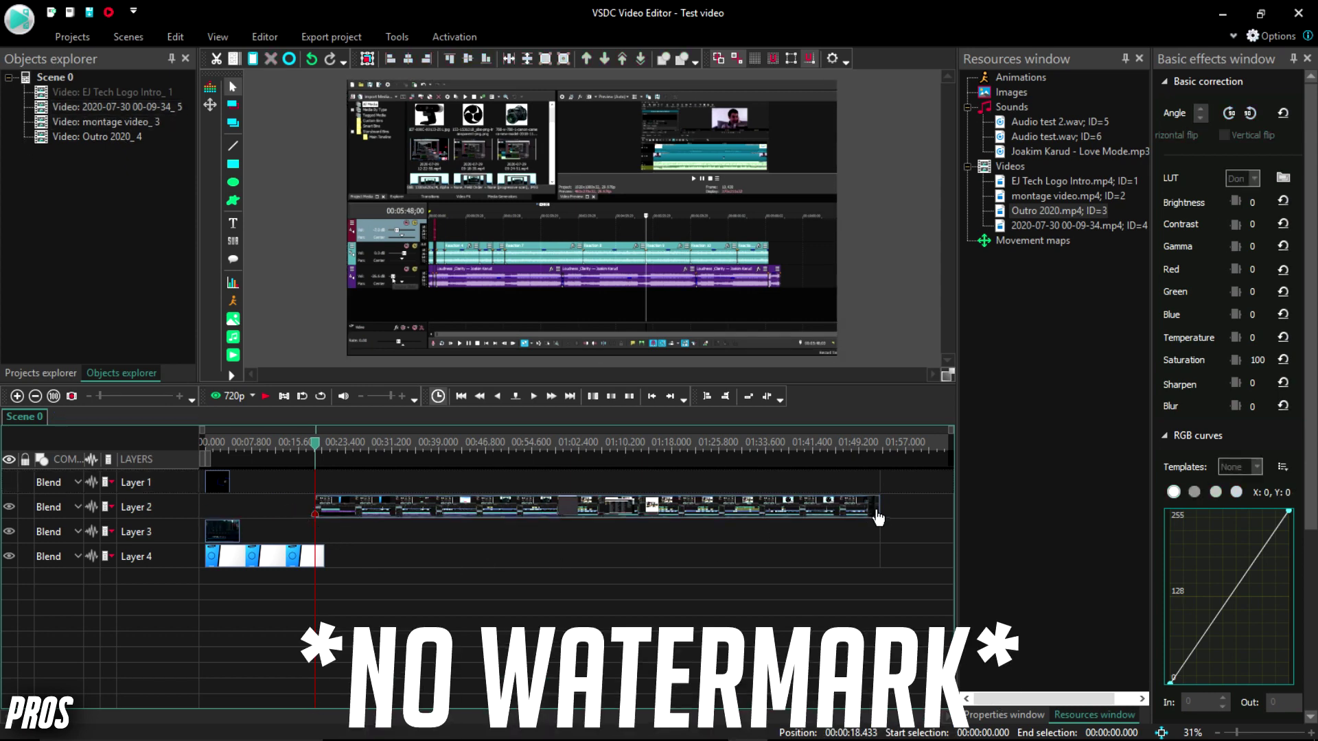
click(839, 519)
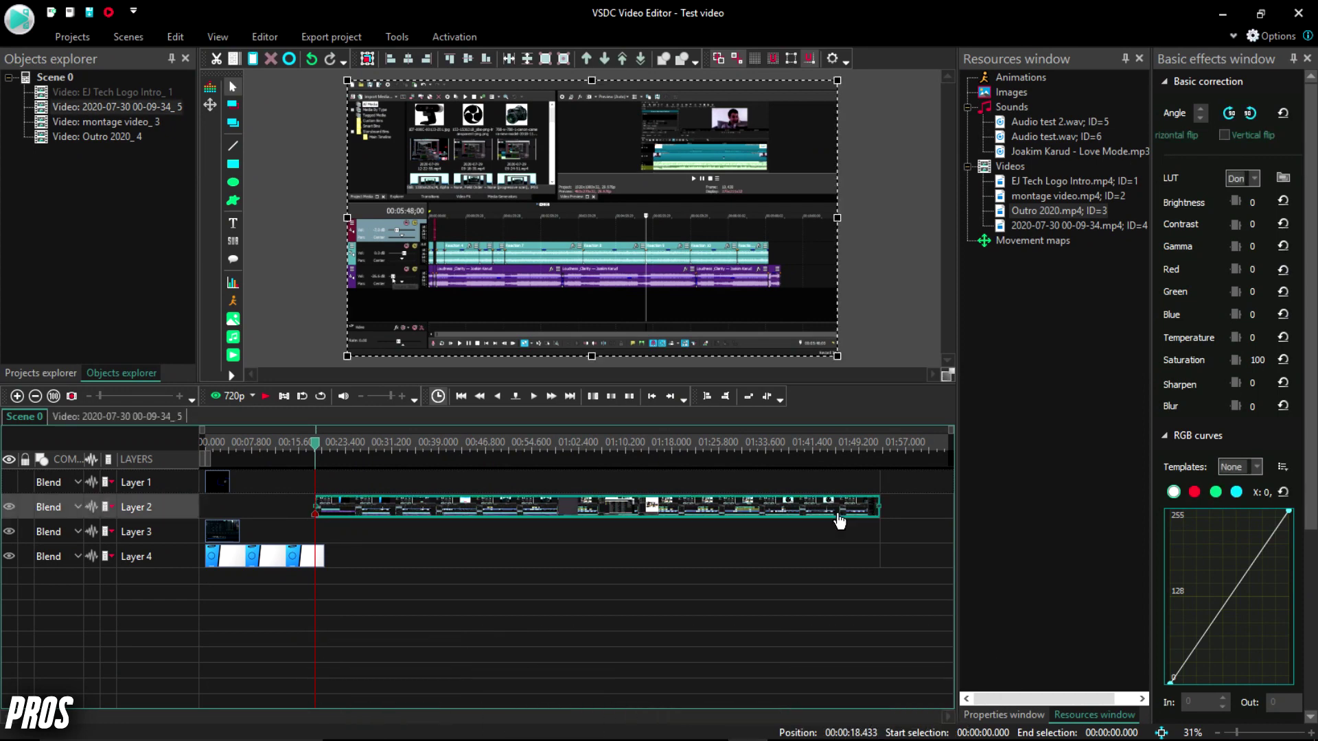
scroll(707, 522, up, 1)
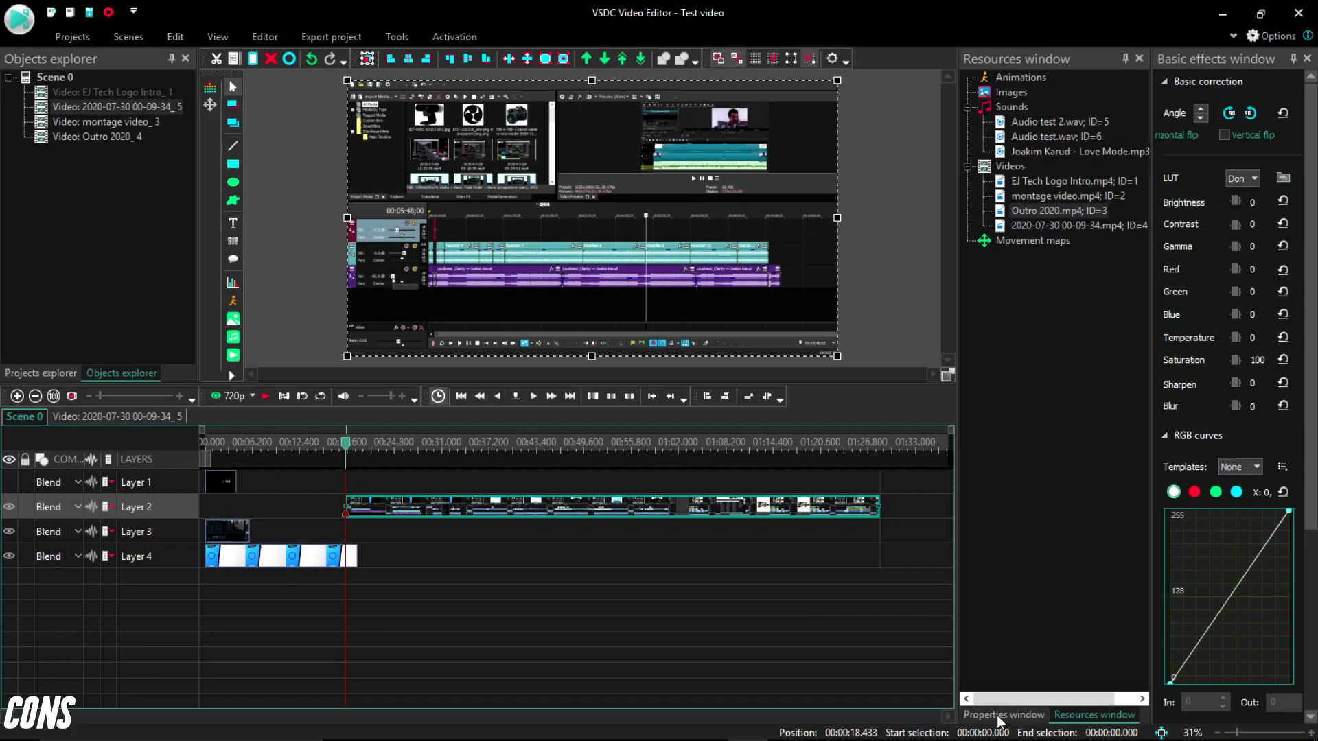
Step: Set the screen-recording clip's speed to 300% in its properties
click(1002, 715)
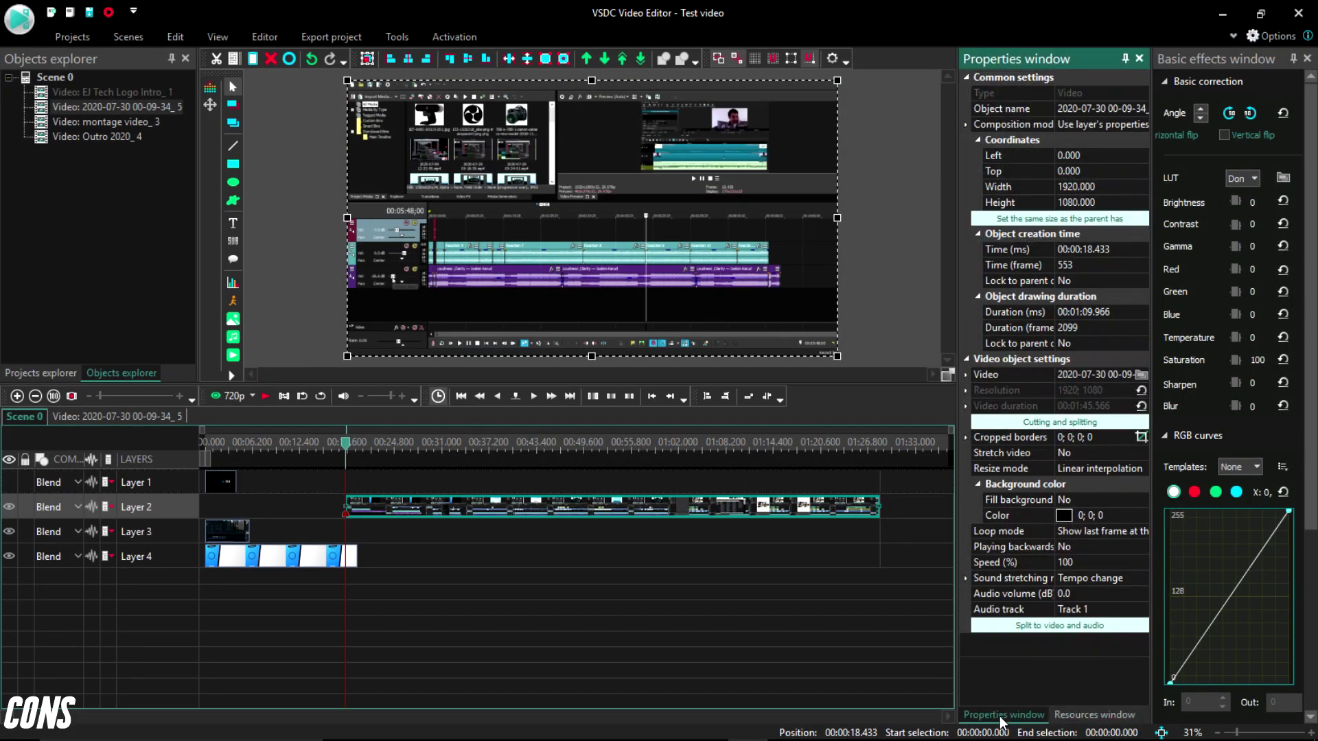
click(1070, 562)
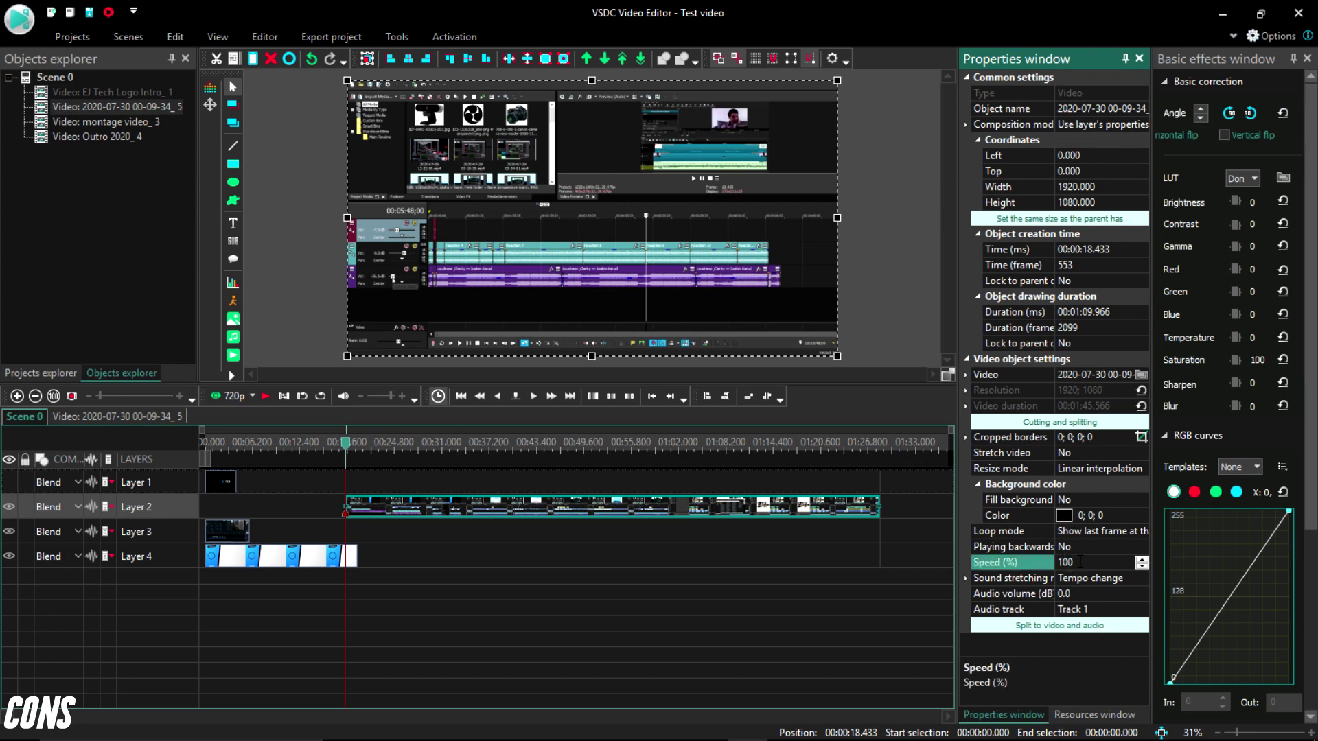
key(Return)
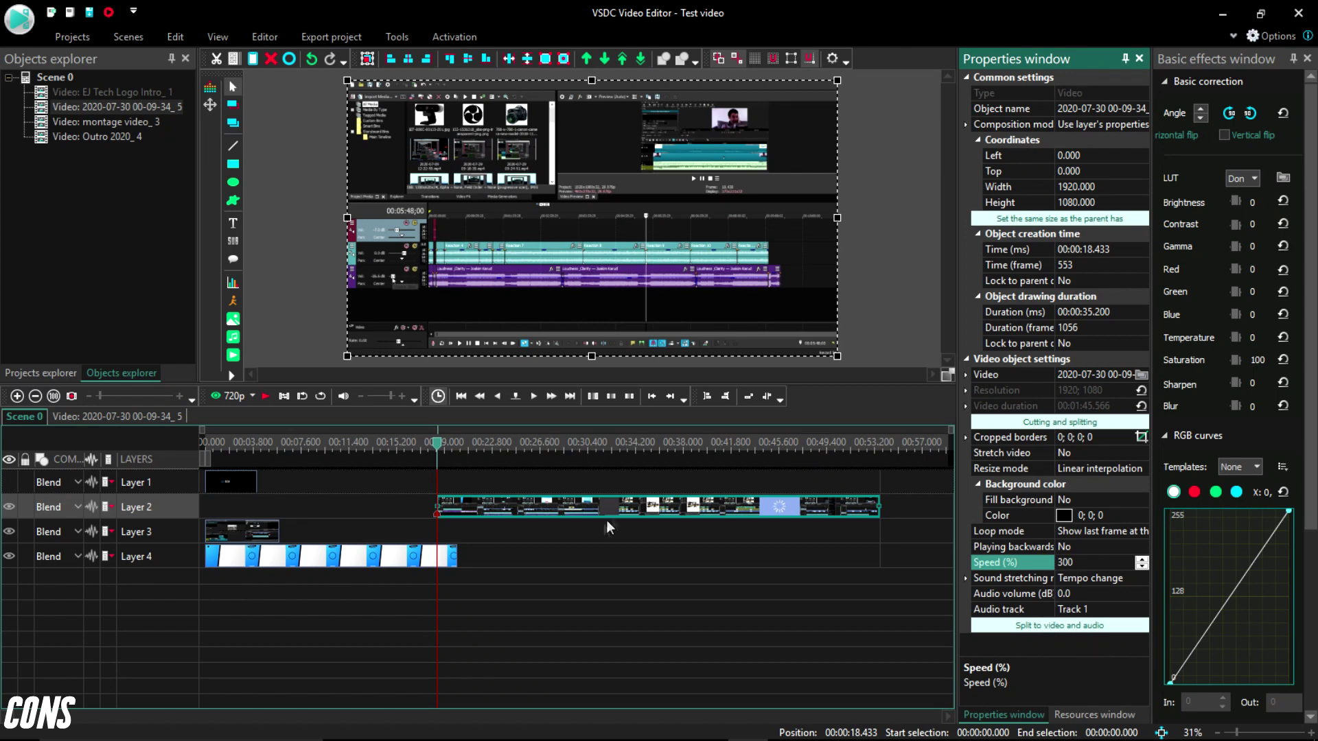
Step: Move the clip onto Layer 1 at 00:04.133 and trim its end to 31.7 s
click(426, 503)
drag(426, 503, 261, 483)
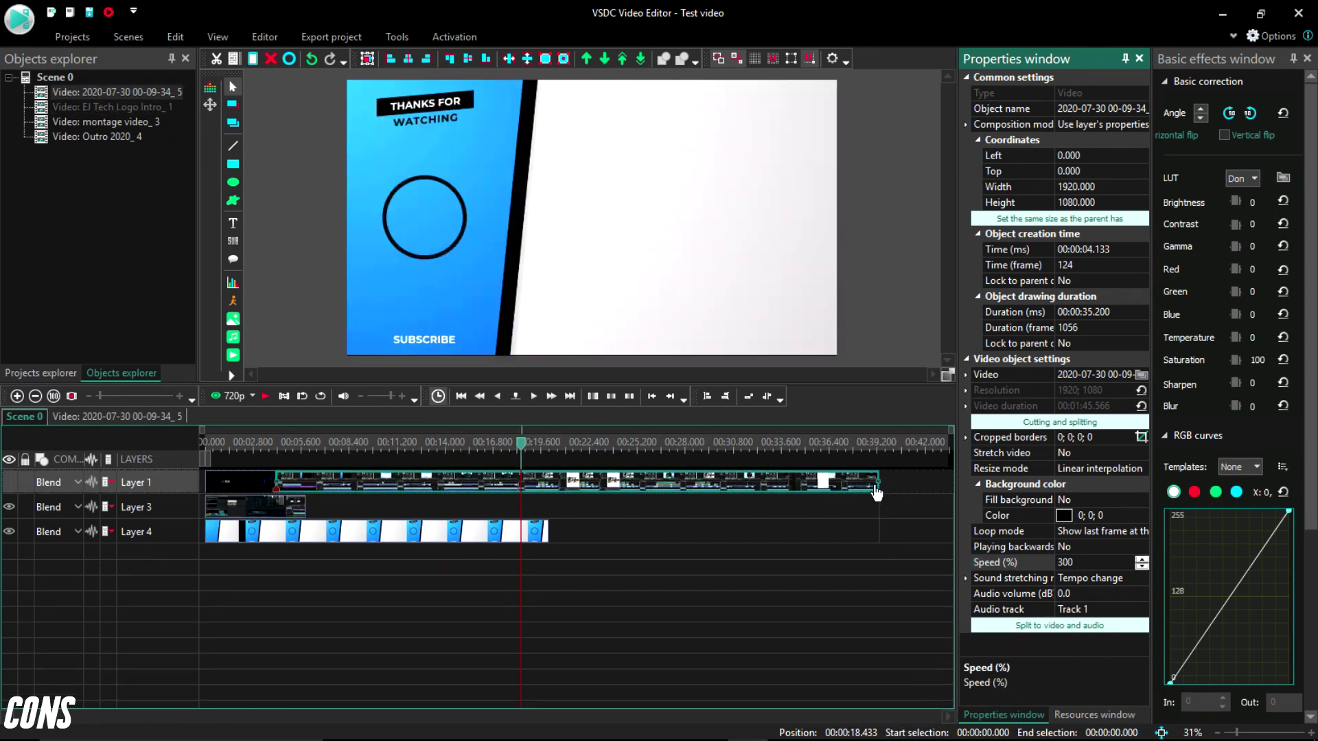
drag(876, 481, 789, 492)
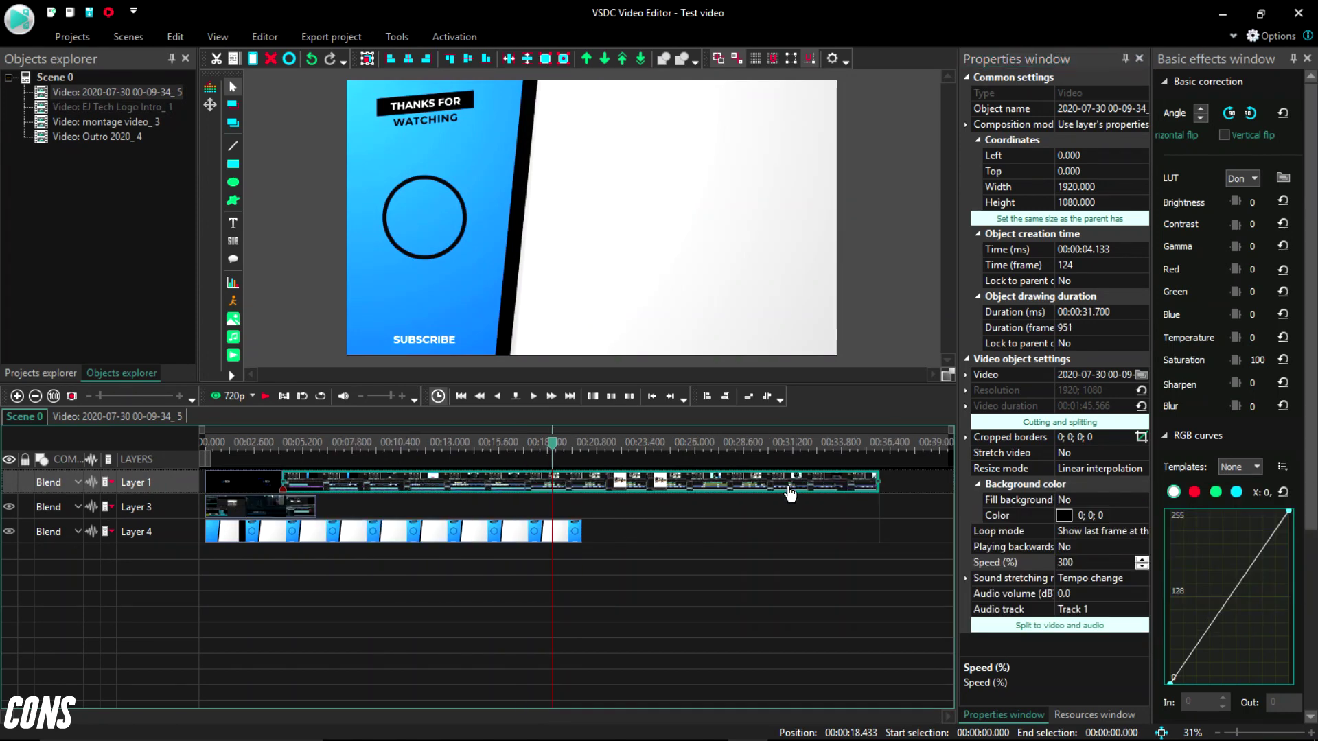
click(1084, 716)
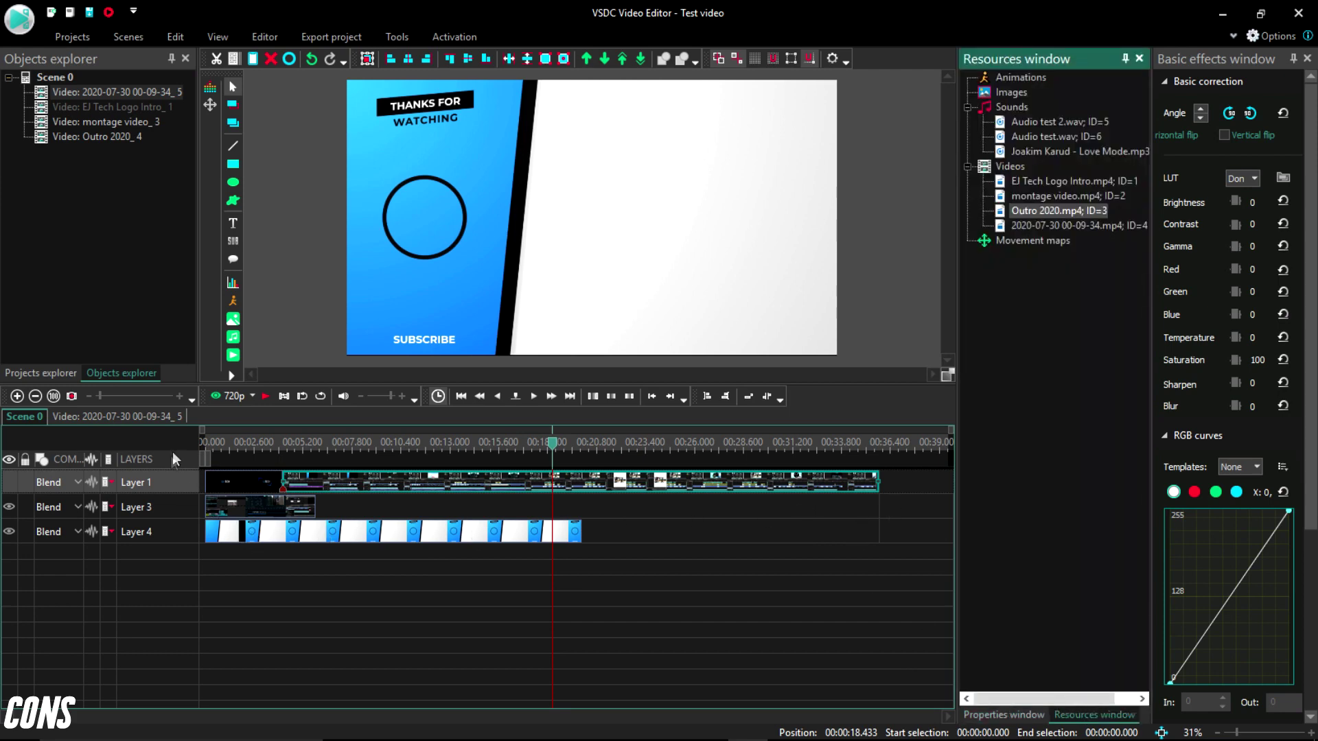
Step: Move the Layer 3 montage clip and then the Outro 2020 clip to the end of Layer 1
click(264, 511)
drag(263, 511, 916, 485)
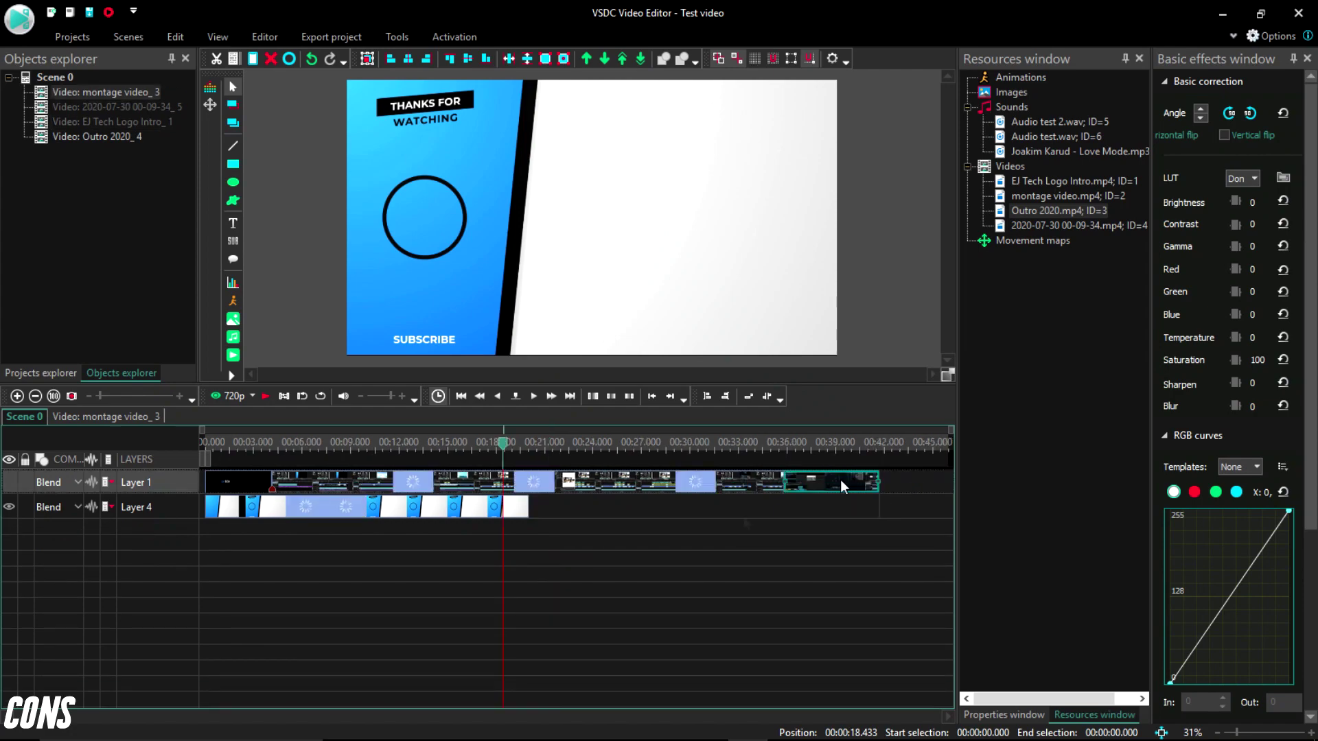
click(920, 497)
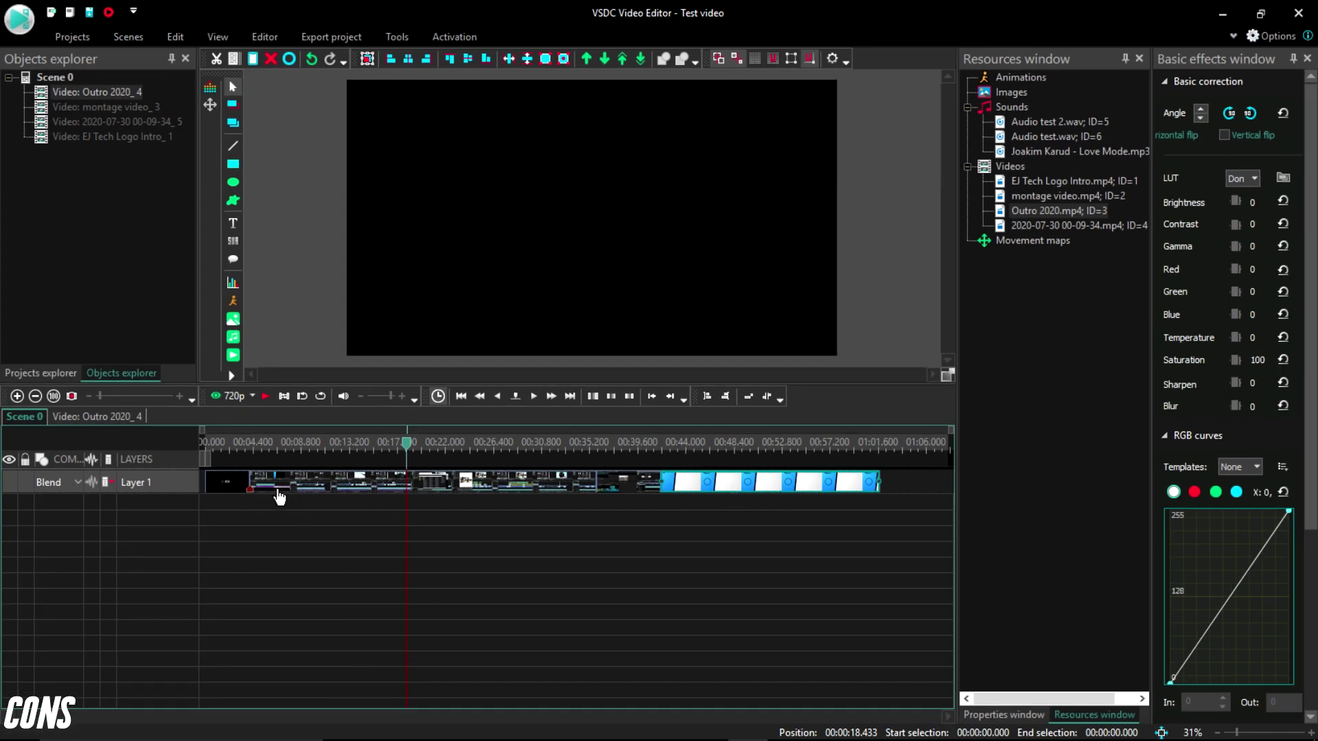
Step: Apply a Transparency > Fade In video effect to the Layer 1 screen-recording clip
click(293, 484)
right_click(308, 480)
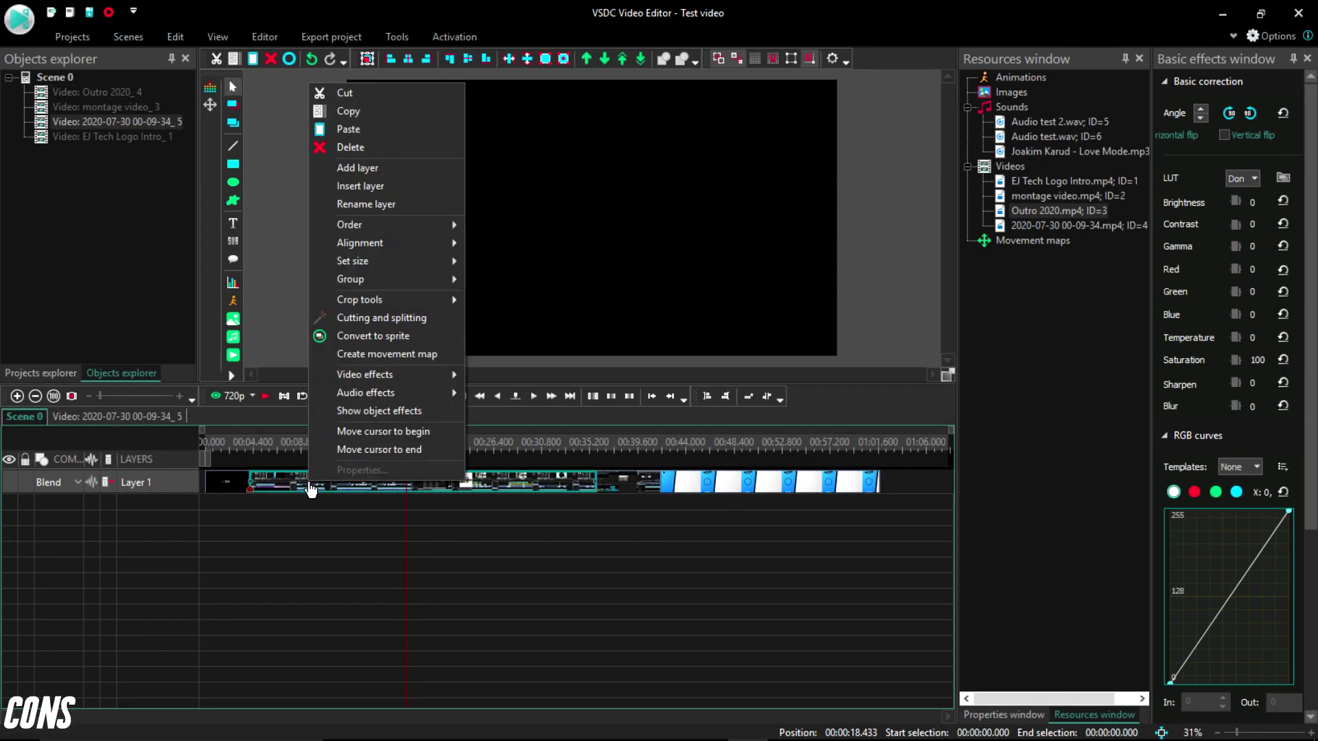
mouse_move(396, 376)
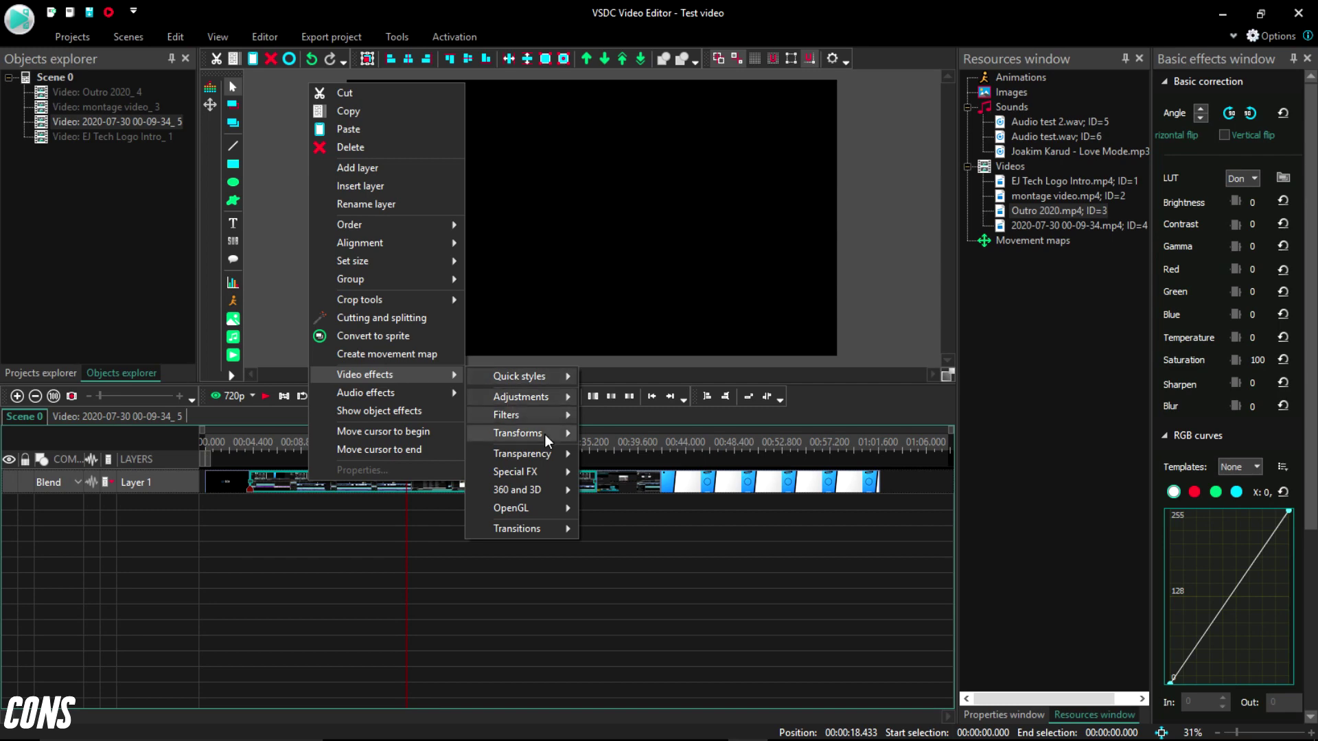
mouse_move(548, 455)
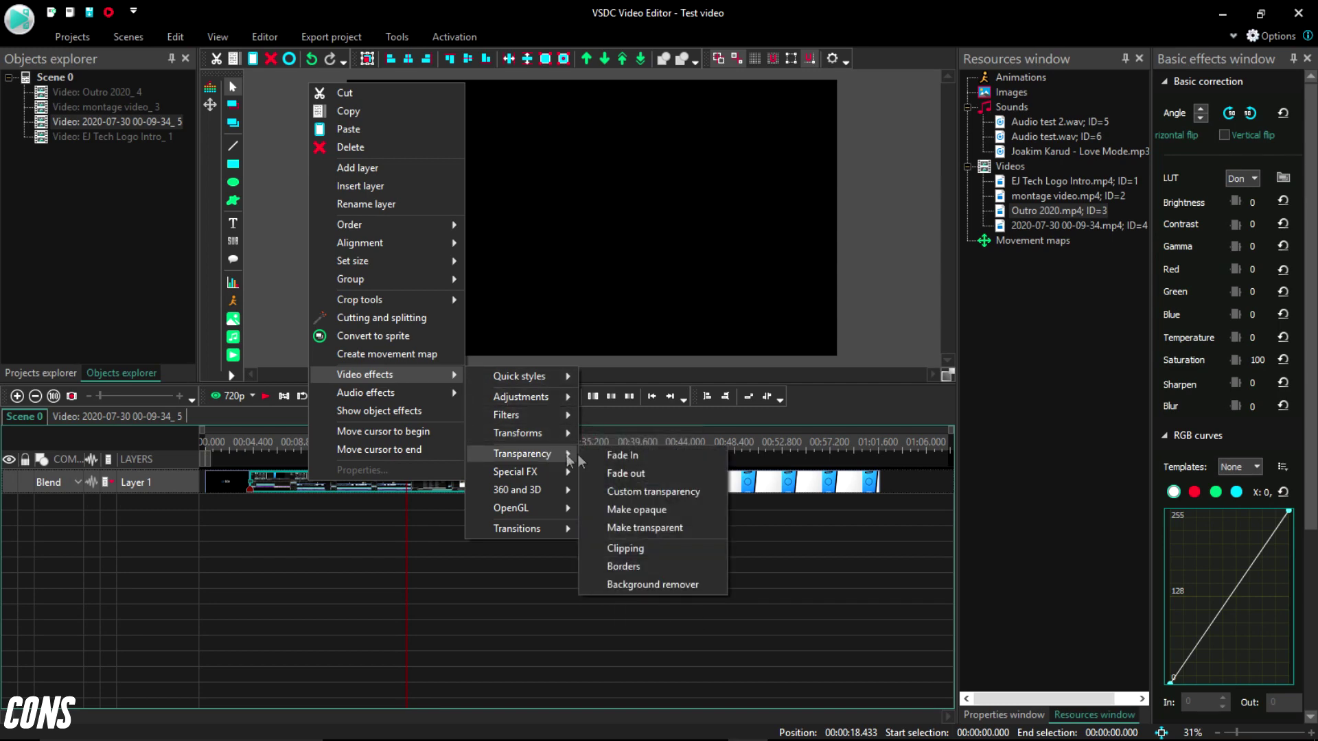
click(624, 454)
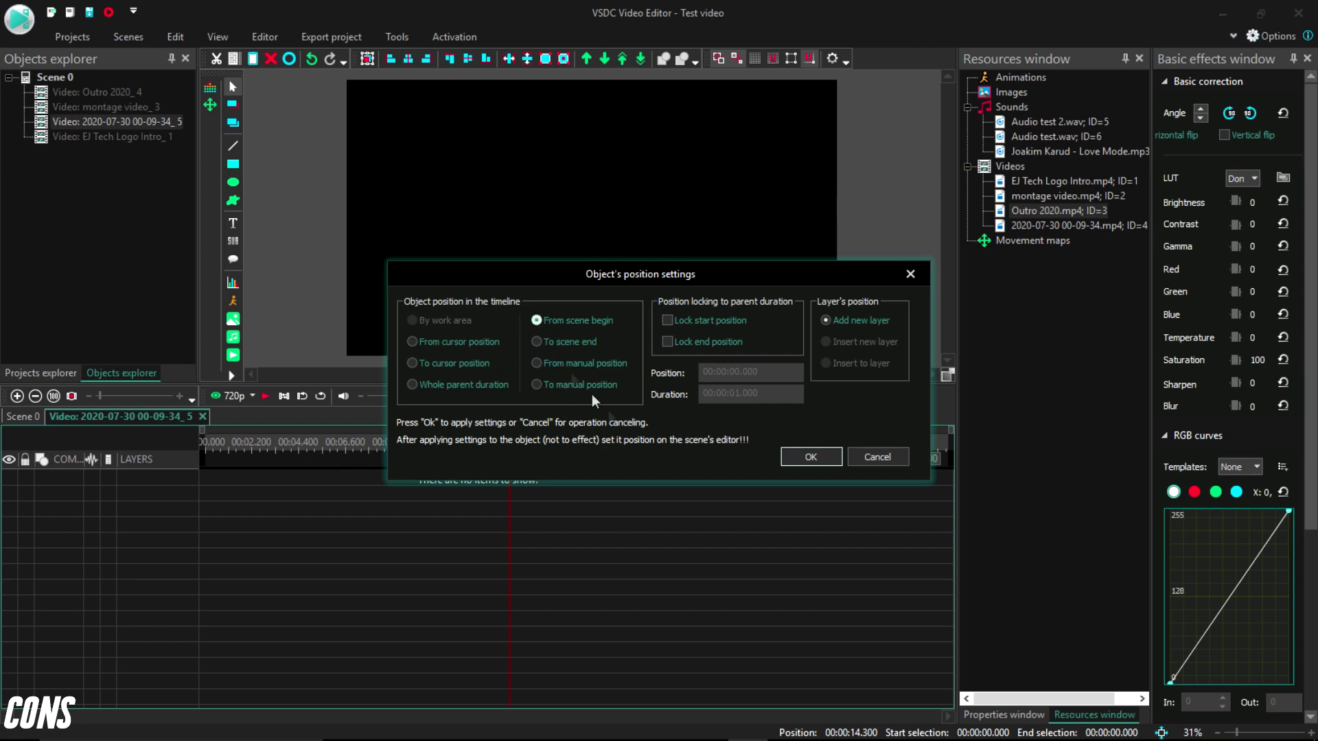
click(800, 451)
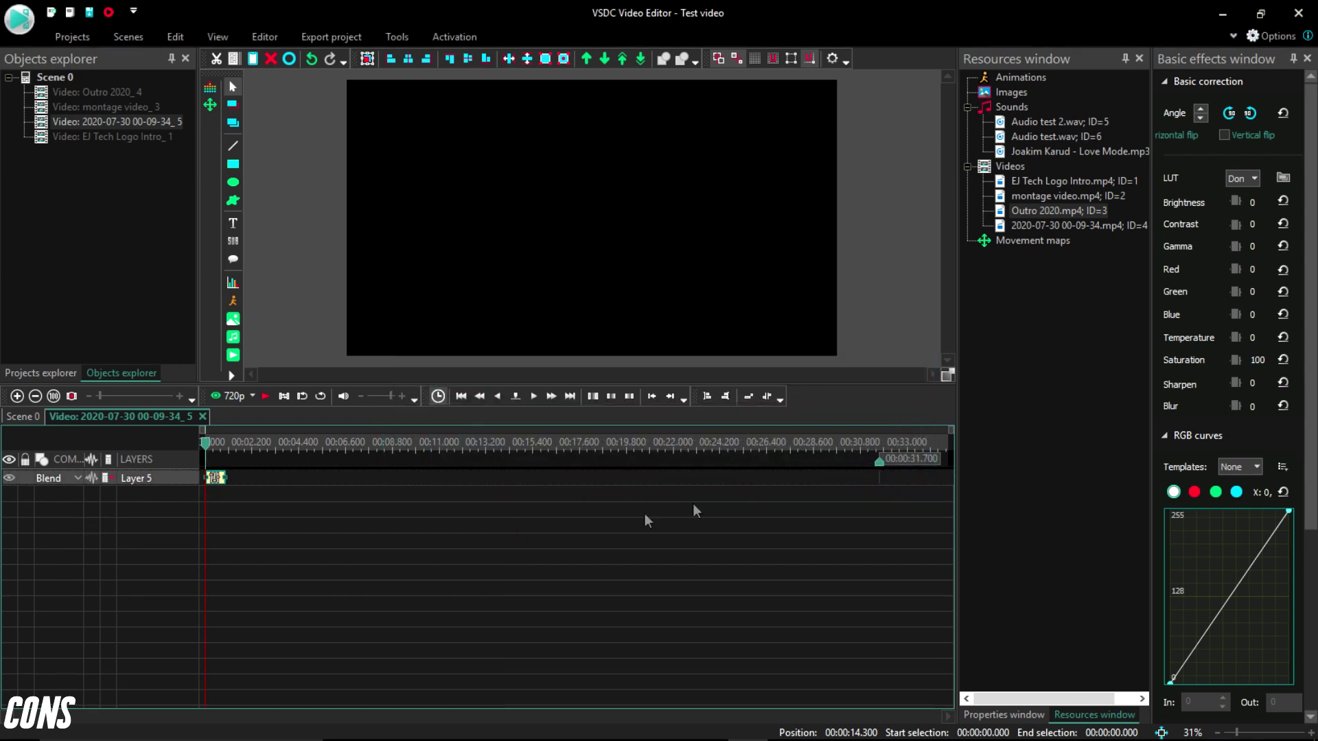
click(347, 485)
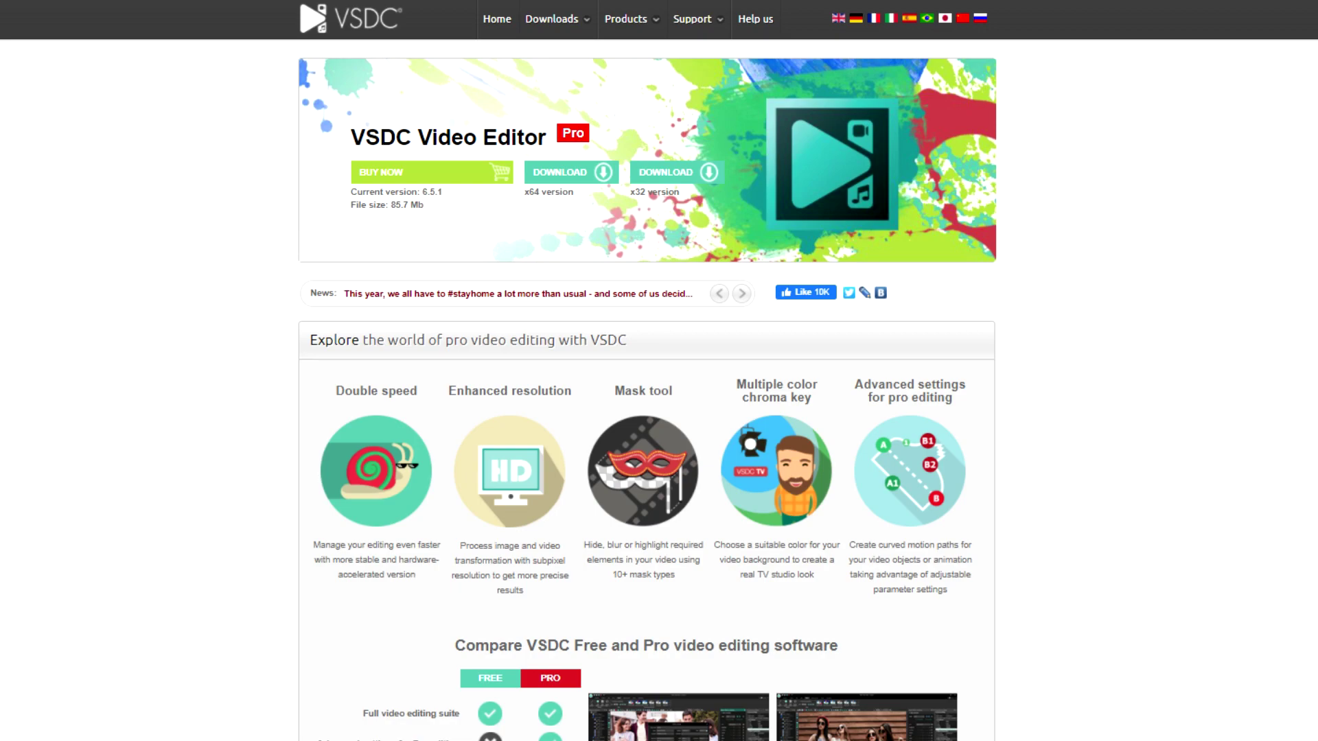
Step: Scroll the Pro page down to the Free versus Pro comparison table
scroll(654, 194, down, 4)
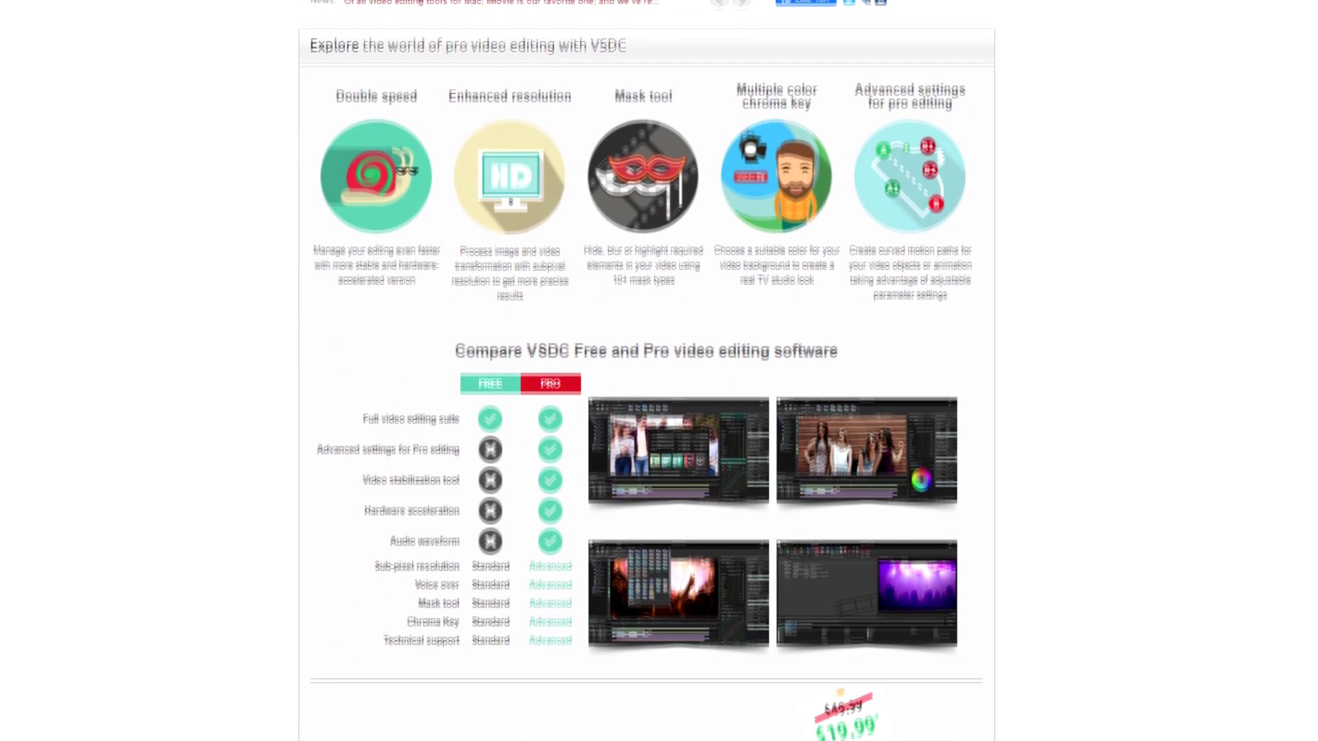
scroll(647, 371, down, 4)
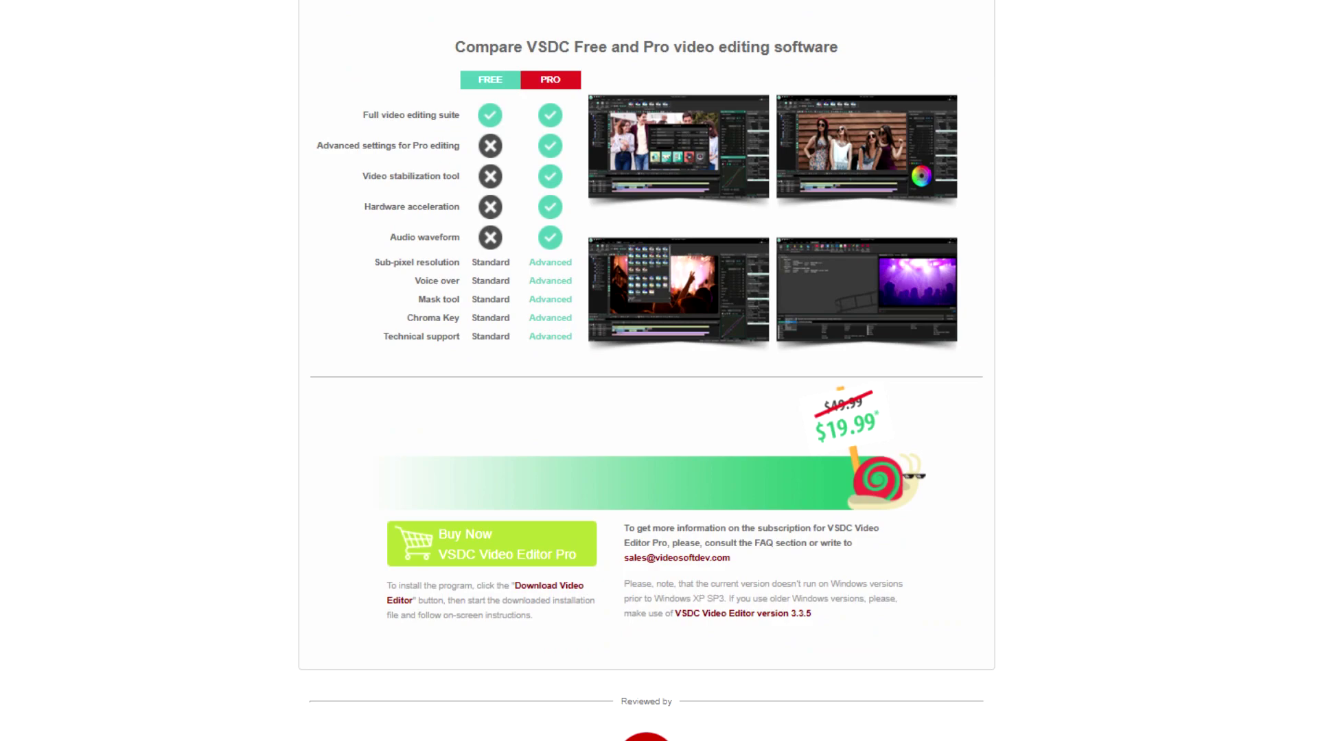
scroll(653, 195, up, 8)
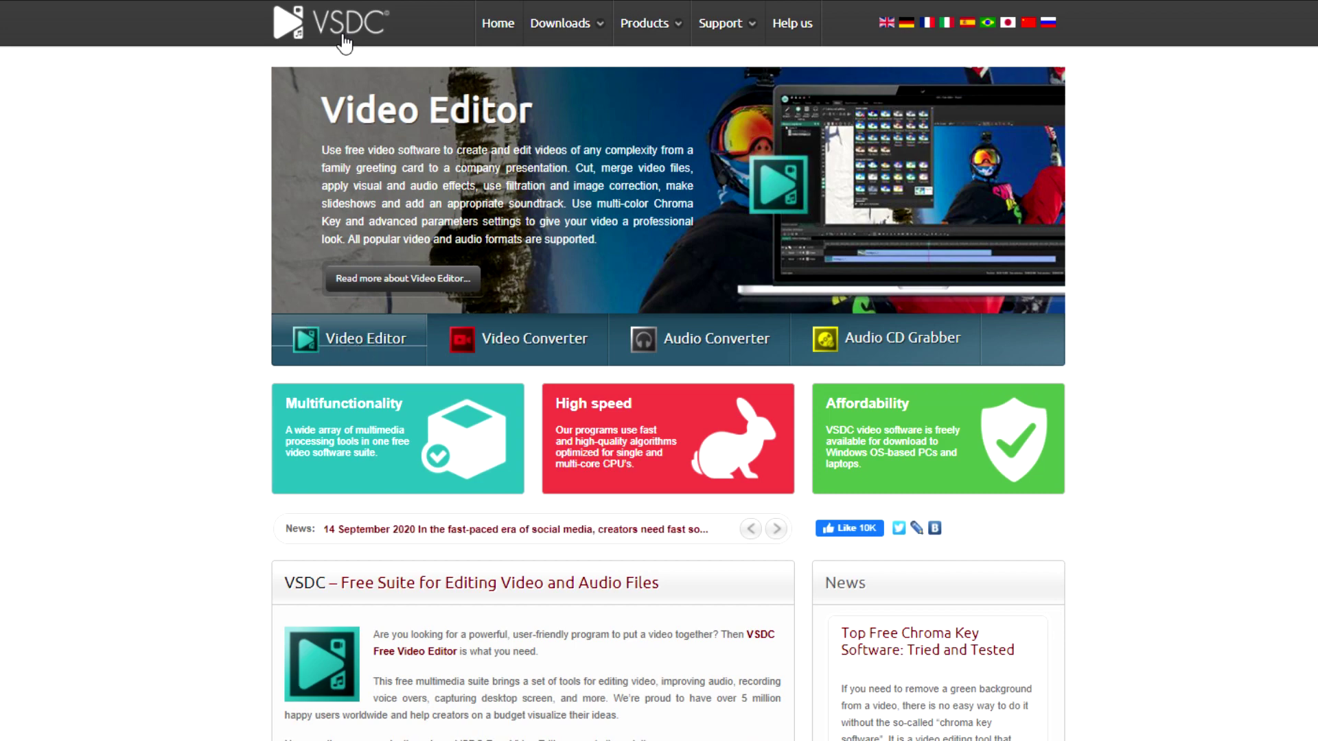
Step: Cycle the home page showcase through Video Converter, Audio Converter, Audio CD Grabber, then Video Editor banners
click(538, 345)
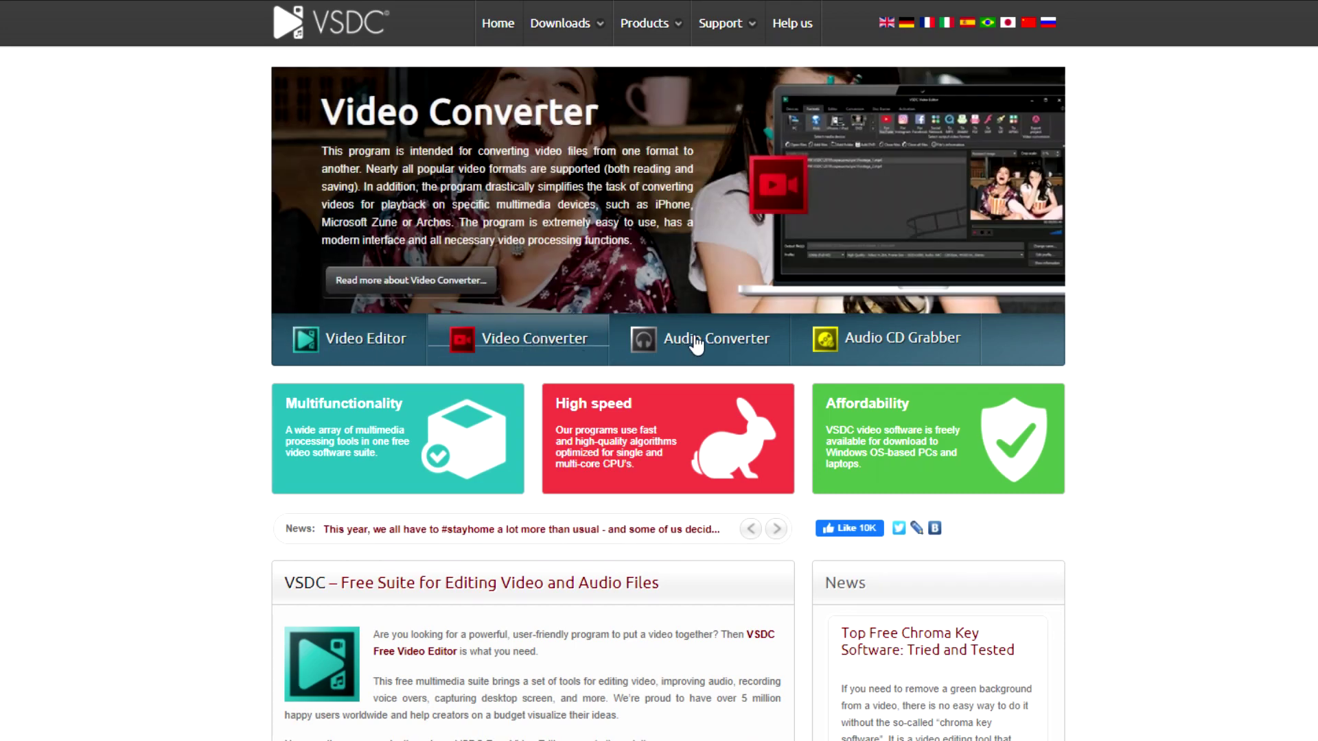
click(683, 350)
click(883, 352)
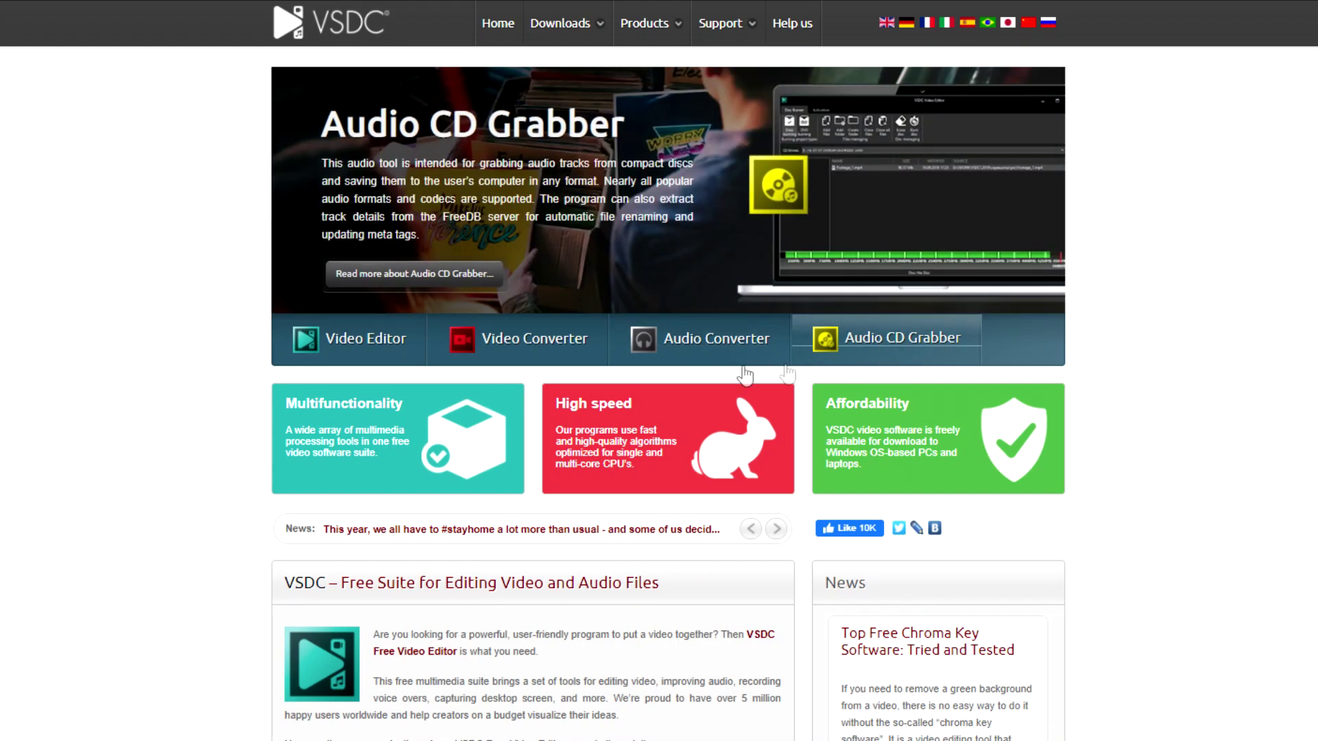
click(350, 359)
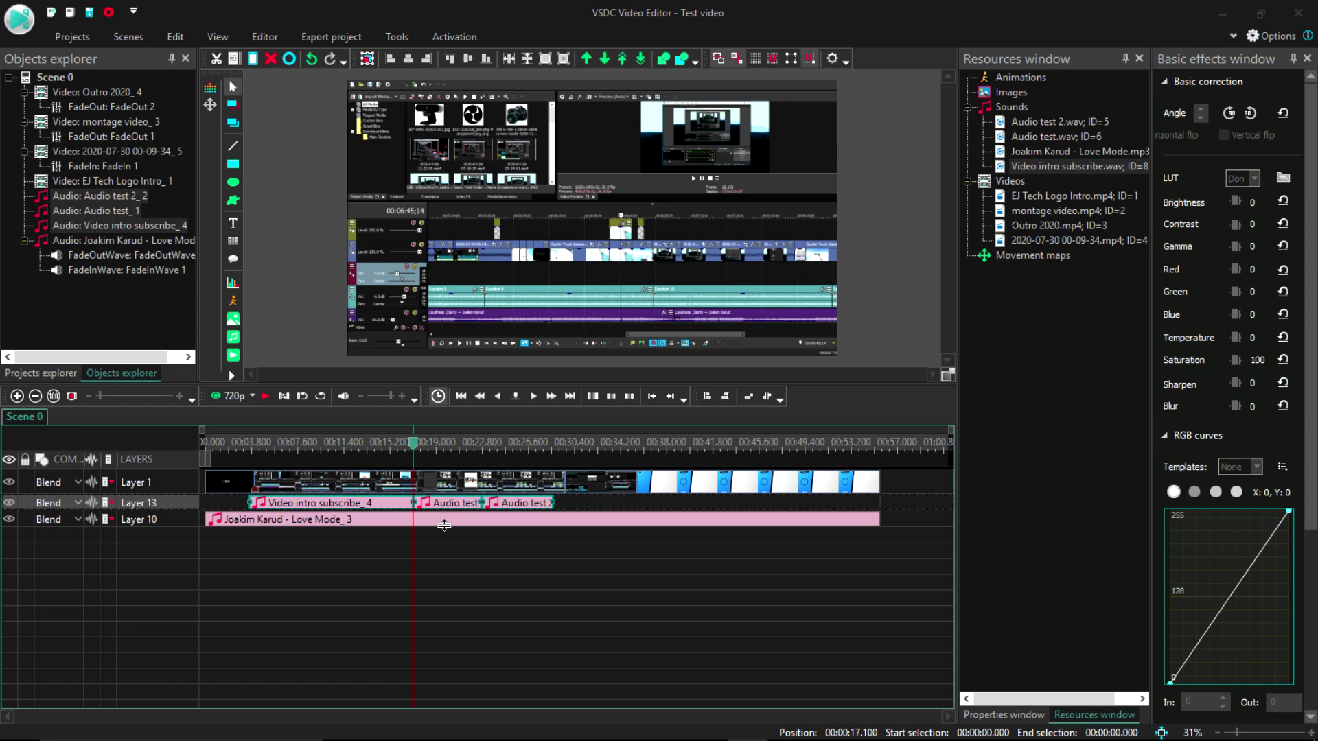
Step: Drag the Layer 1 track's lower border down to make it about twice as tall
mouse_move(539, 497)
drag(237, 494, 240, 541)
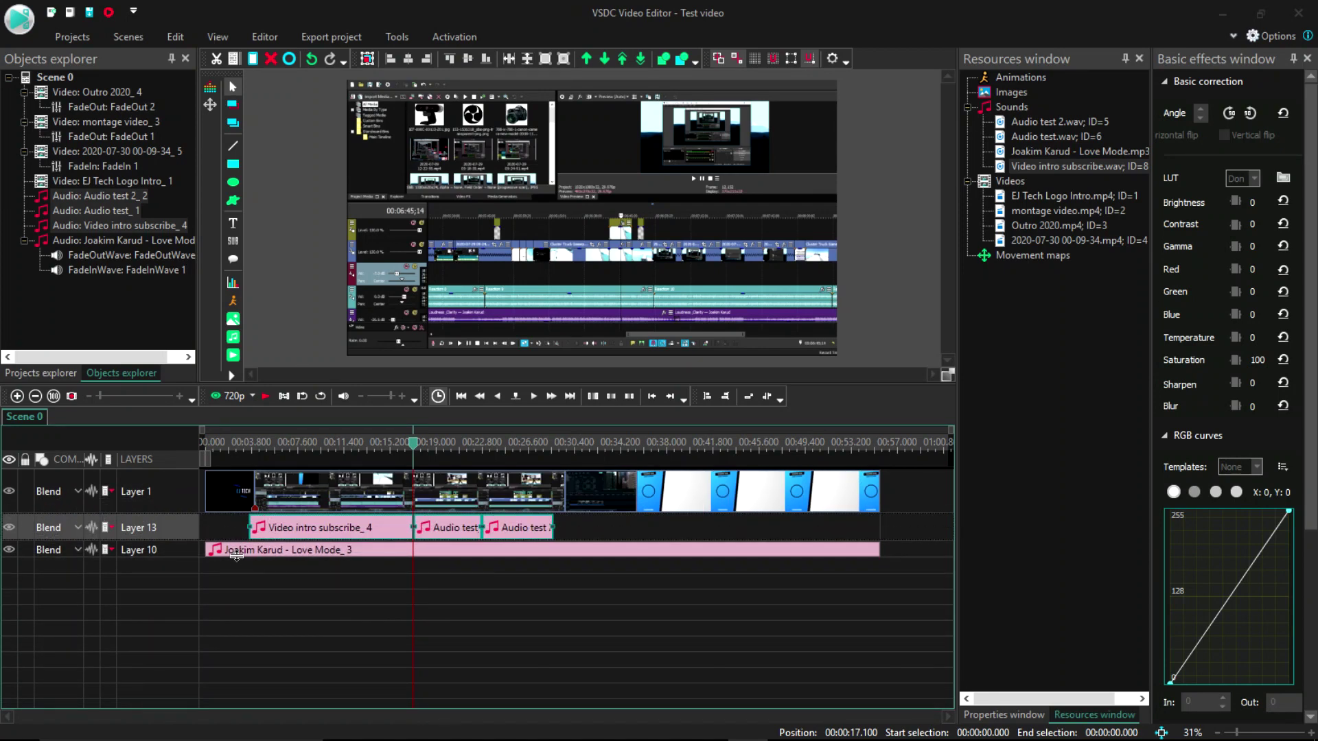